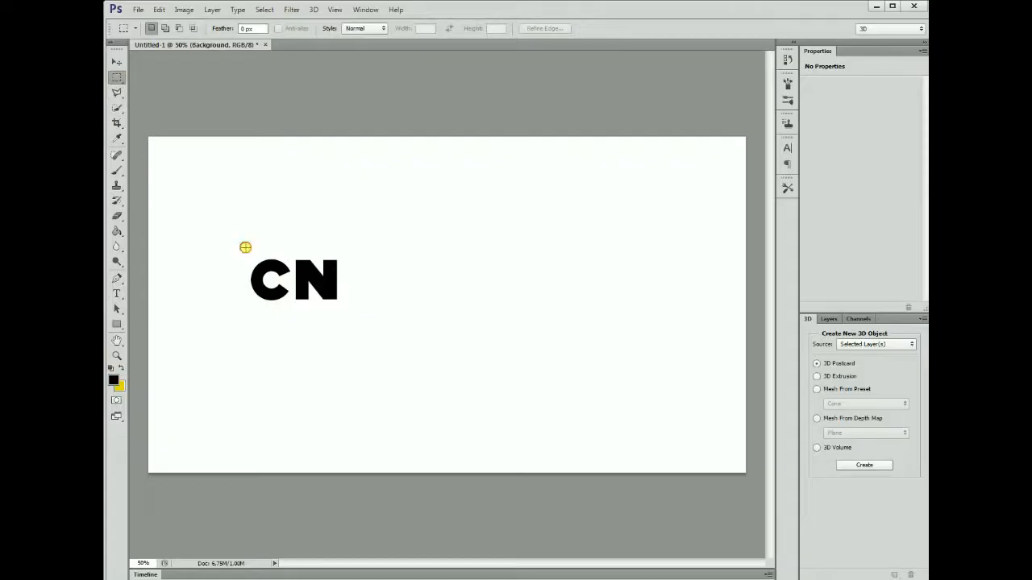
Step: Flatten the image so the CN lettering merges into the white background
click(239, 10)
mouse_move(212, 9)
click(263, 379)
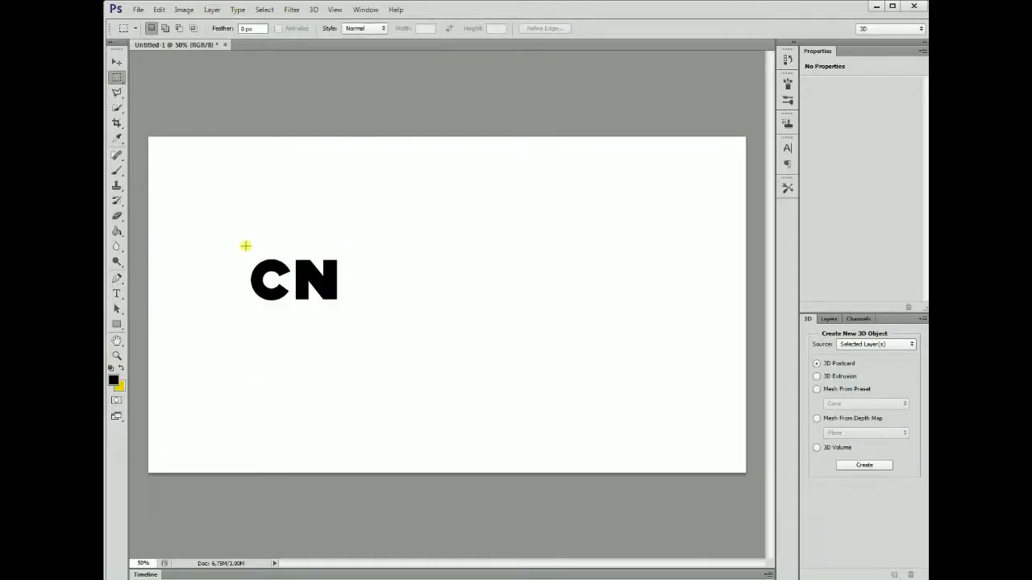
Step: Select the letter N with a rectangular marquee, invert its colours and deselect
click(319, 283)
right_click(313, 291)
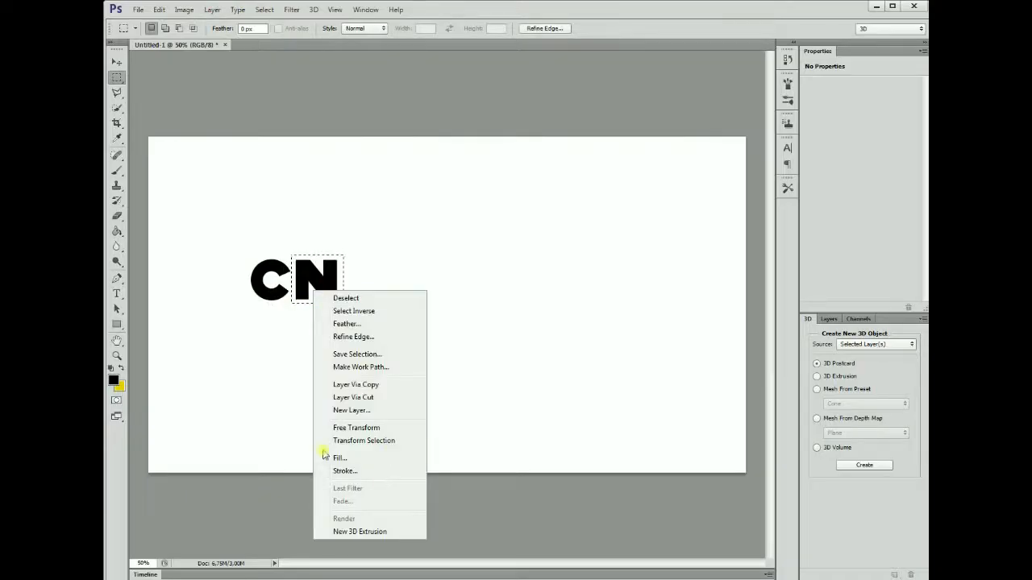
click(184, 8)
click(183, 9)
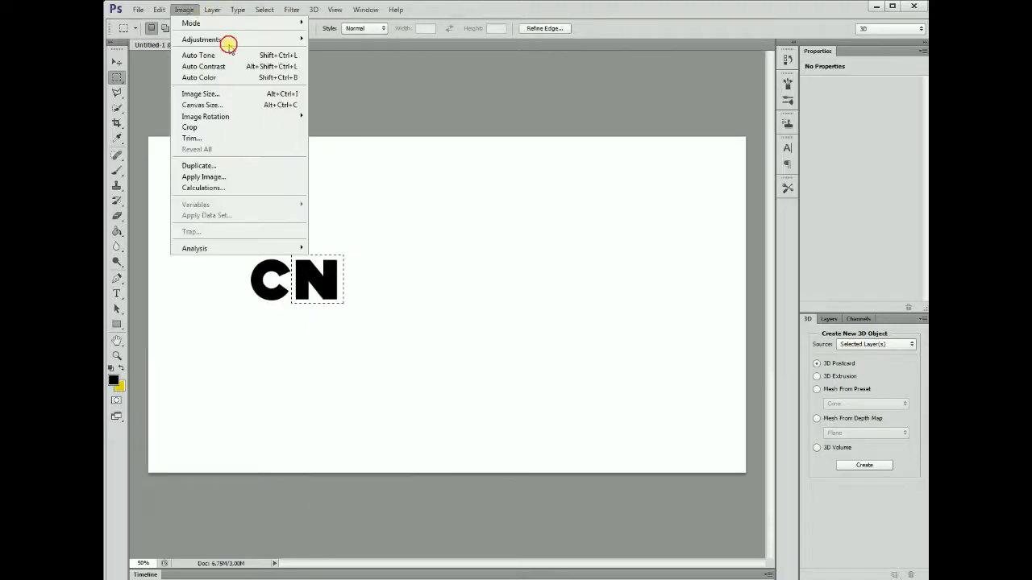
mouse_move(243, 41)
click(380, 171)
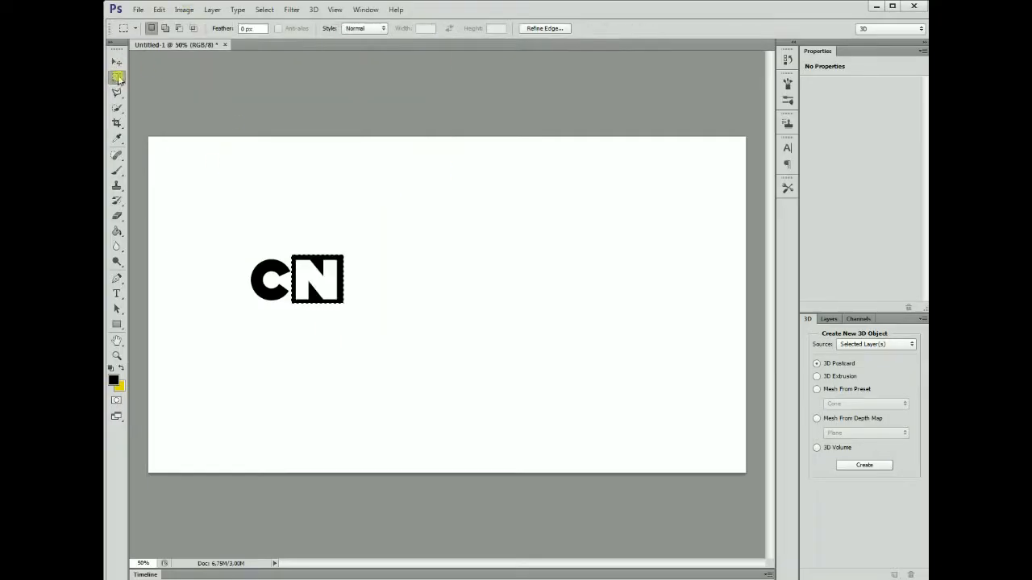
click(216, 172)
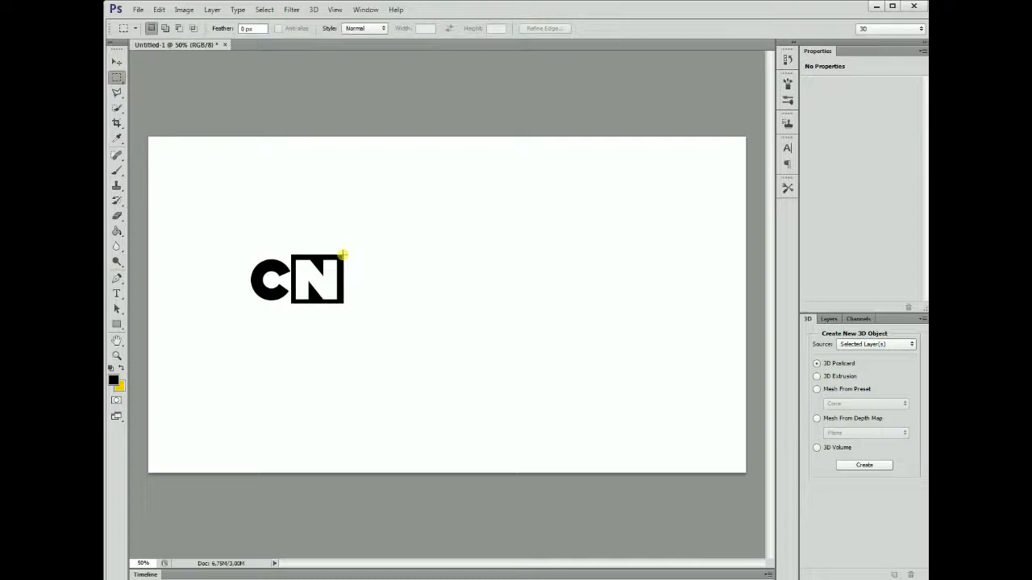
Step: Select the whole CN lettering with a tight rectangular marquee, invert its colours and deselect
drag(286, 298, 286, 303)
click(345, 258)
drag(292, 300, 241, 301)
click(183, 9)
mouse_move(208, 39)
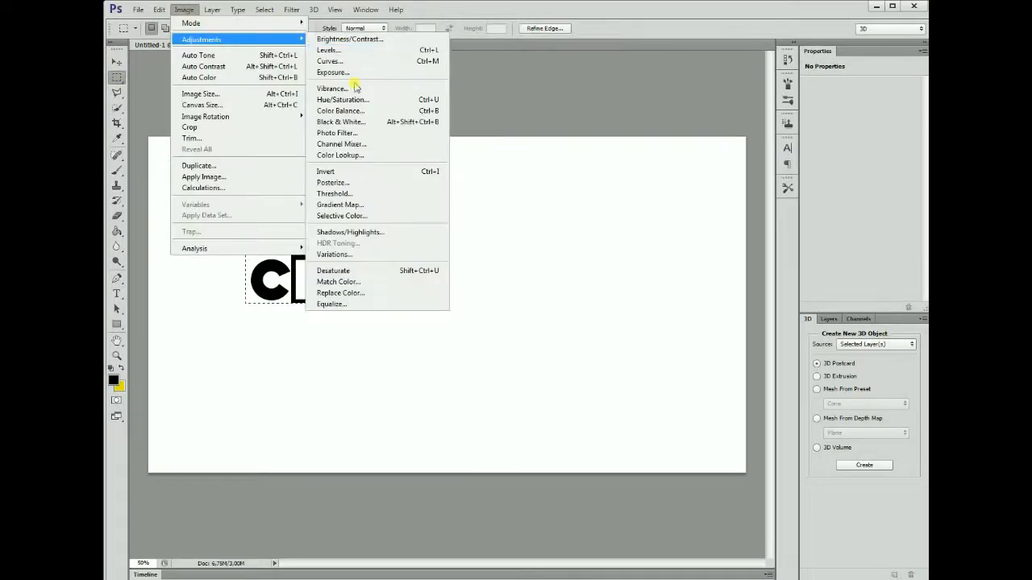
click(338, 172)
click(235, 180)
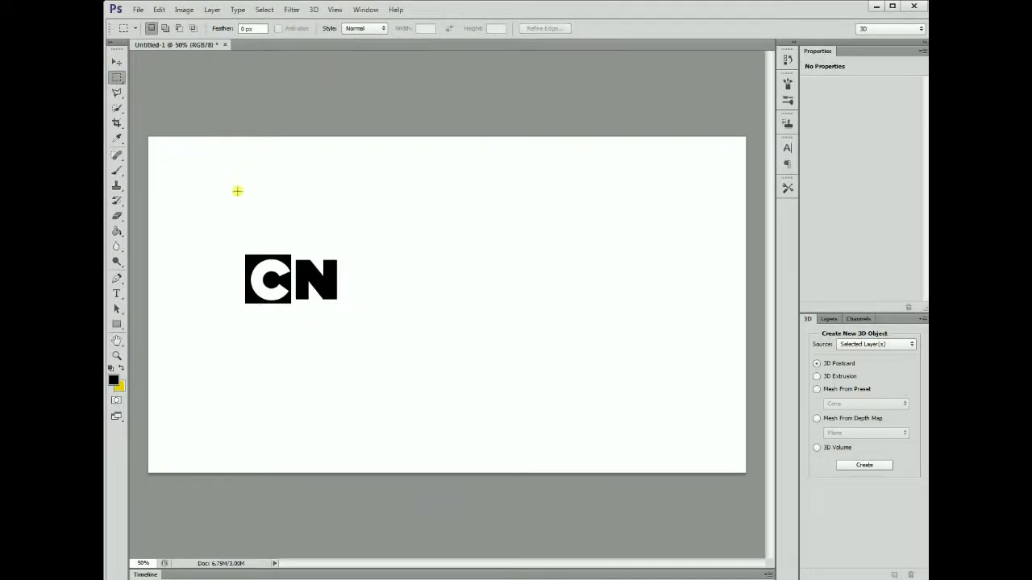
Step: Bring back the marquee around the CN block and inverse the selection to cover the surrounding canvas
click(159, 9)
click(170, 19)
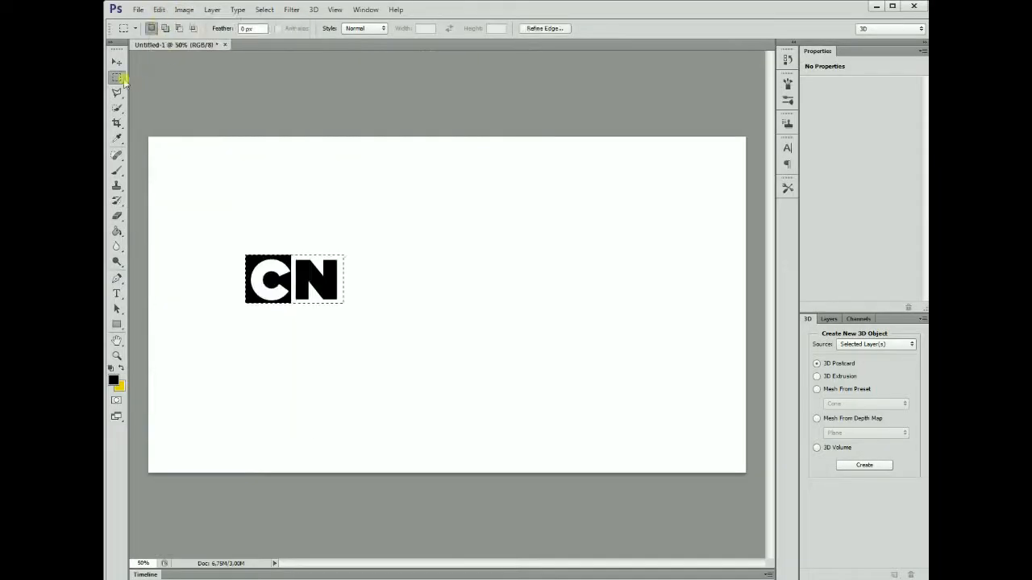
right_click(255, 254)
click(299, 281)
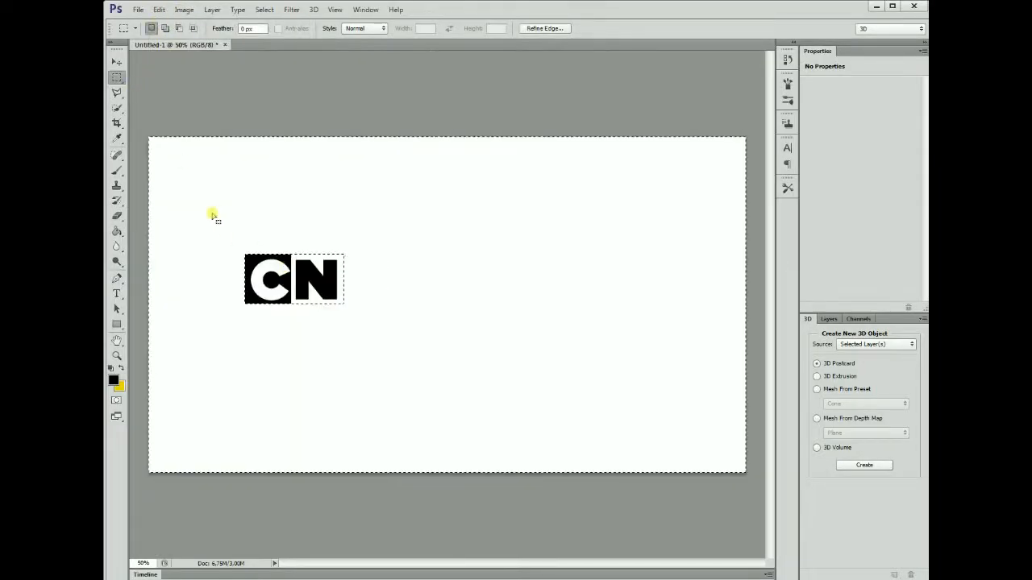
Step: Paint yellow all around the CN block with the Brush tool and deselect
click(121, 367)
click(116, 170)
mouse_move(271, 238)
mouse_down()
mouse_move(388, 244)
mouse_move(227, 257)
mouse_move(315, 240)
mouse_move(269, 224)
mouse_move(226, 242)
mouse_move(280, 316)
mouse_move(269, 281)
mouse_move(345, 273)
mouse_move(362, 238)
mouse_up()
click(117, 77)
click(230, 166)
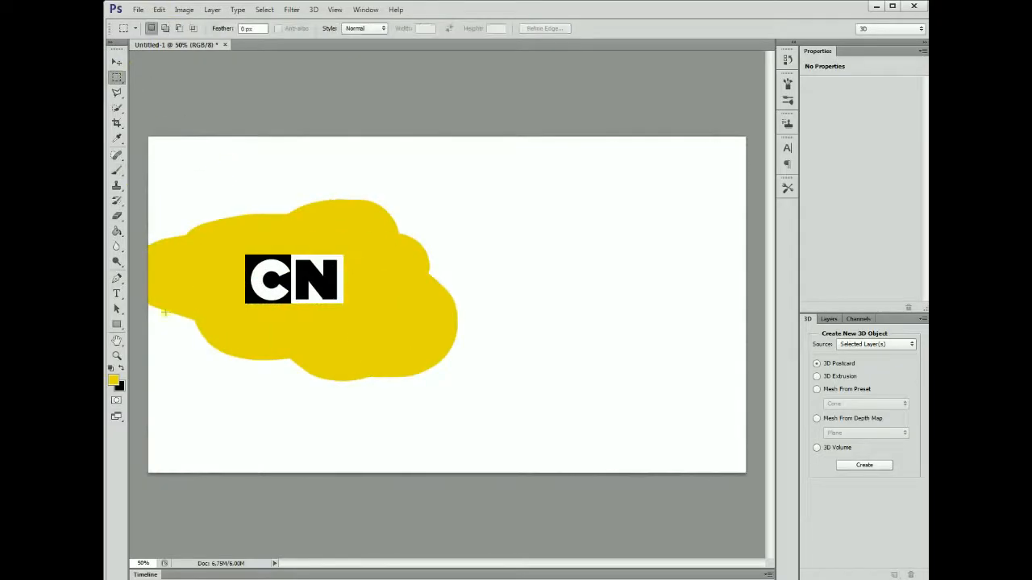
click(116, 294)
click(251, 323)
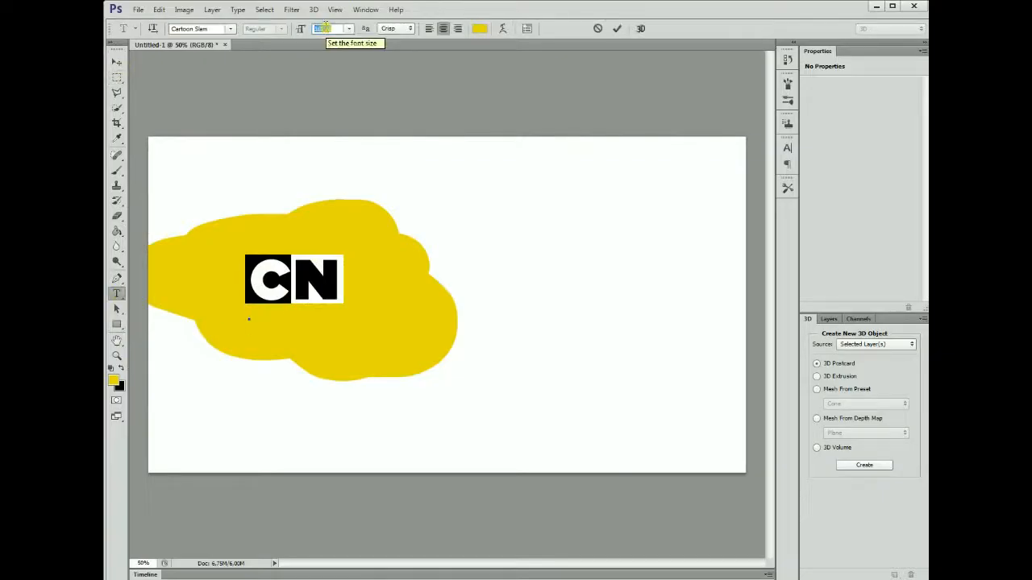
text(Car)
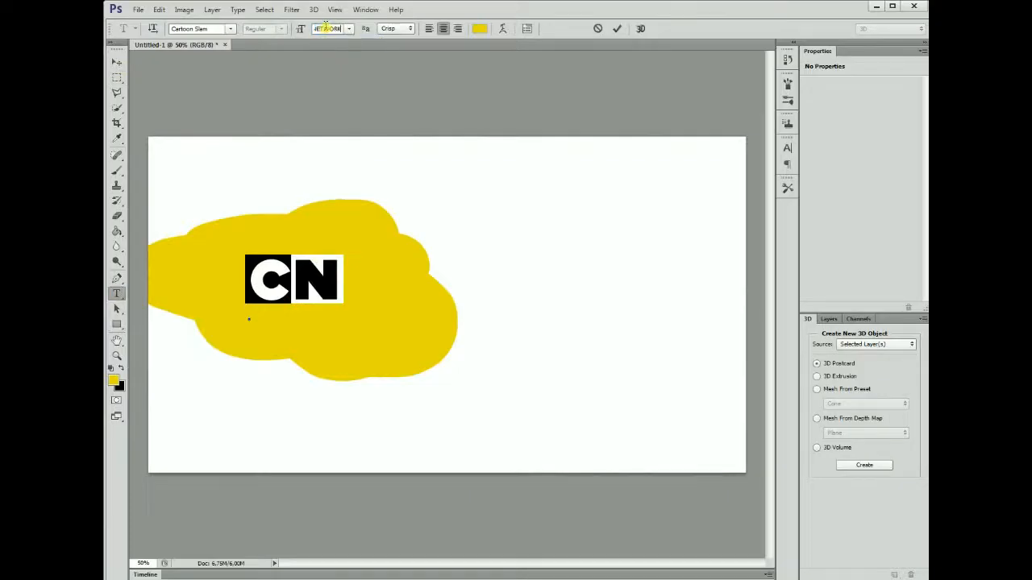
Step: Switch the foreground colour to black and cancel the empty text entry
click(121, 368)
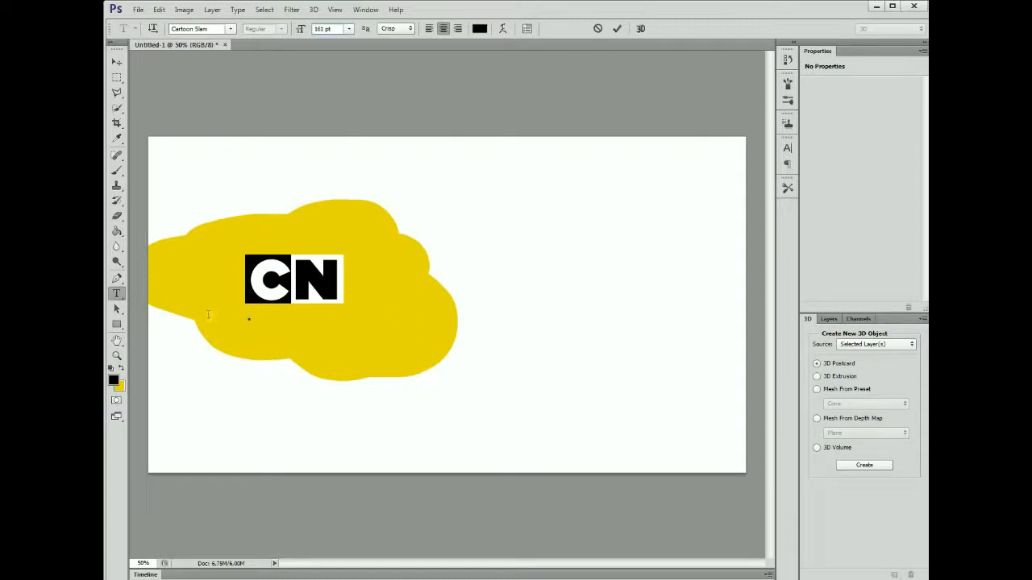
key(Escape)
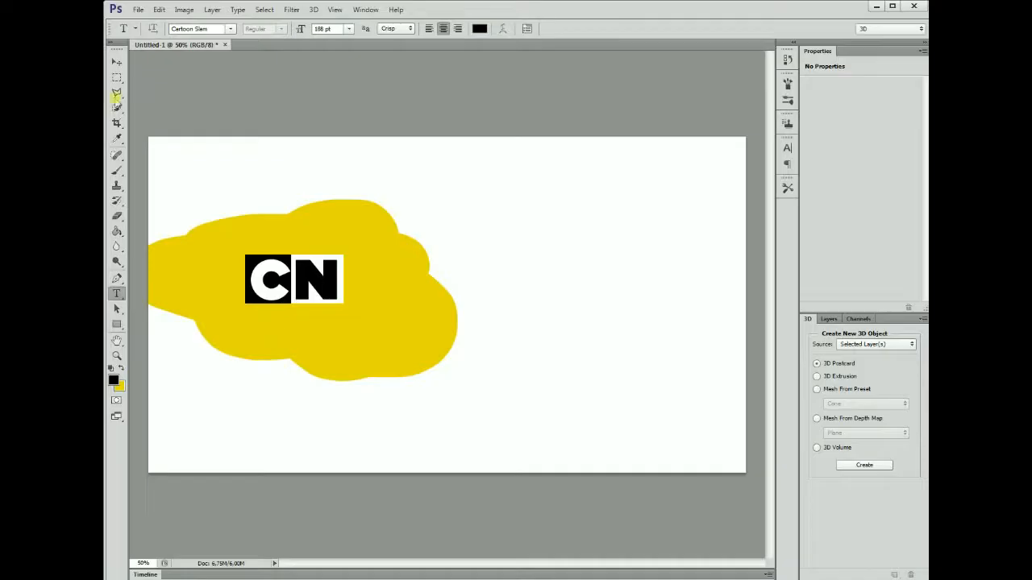
click(117, 62)
click(295, 406)
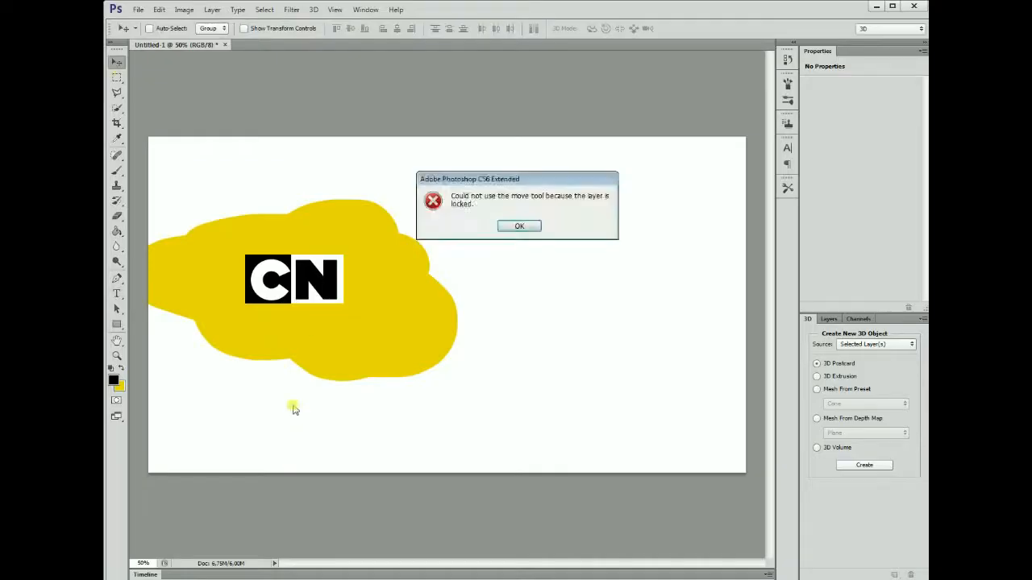
click(532, 225)
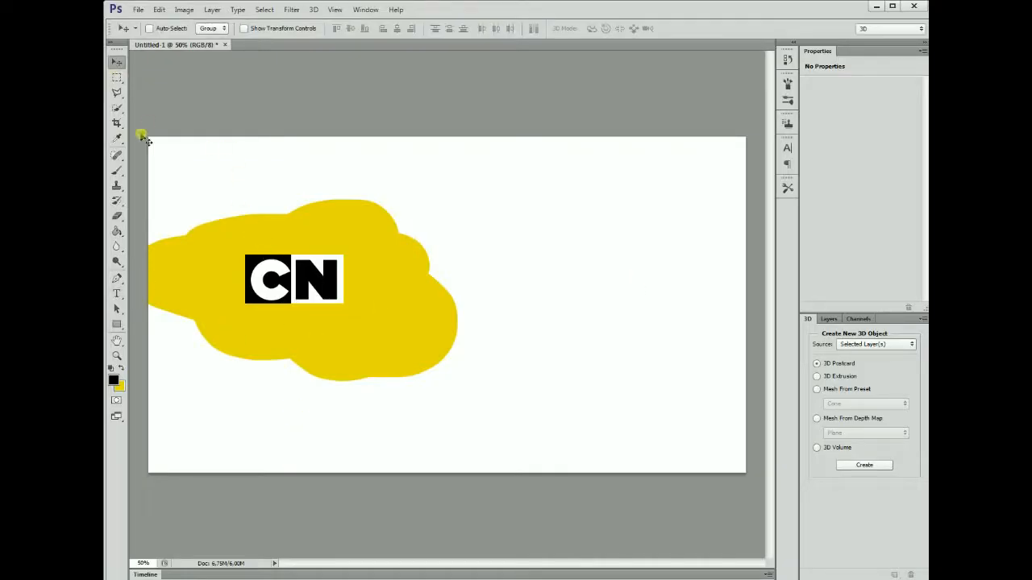
Step: Add the black text "CARTOON NETWORK" in Cartoon Slam below the CN block
click(117, 296)
click(250, 357)
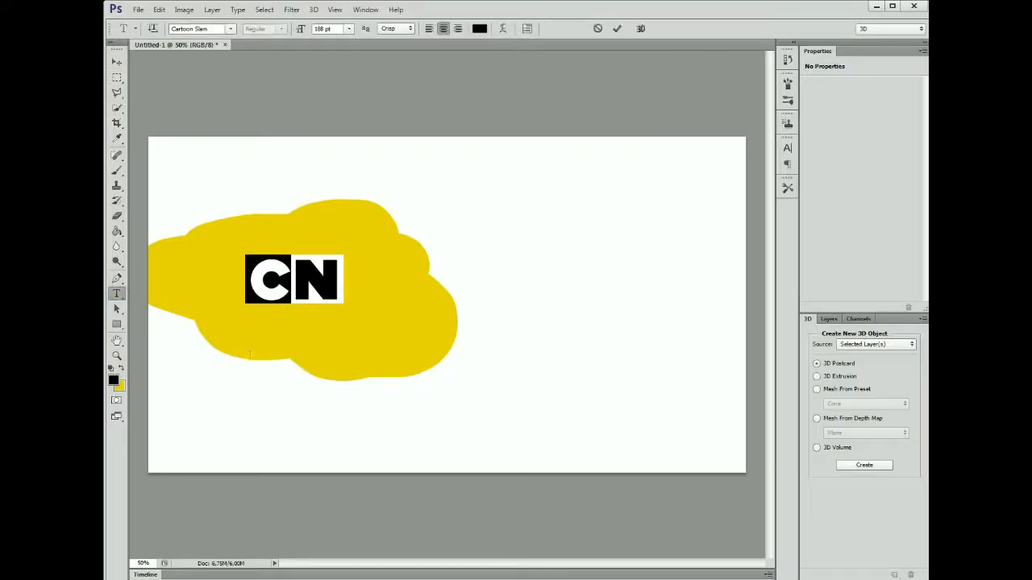
text(CART)
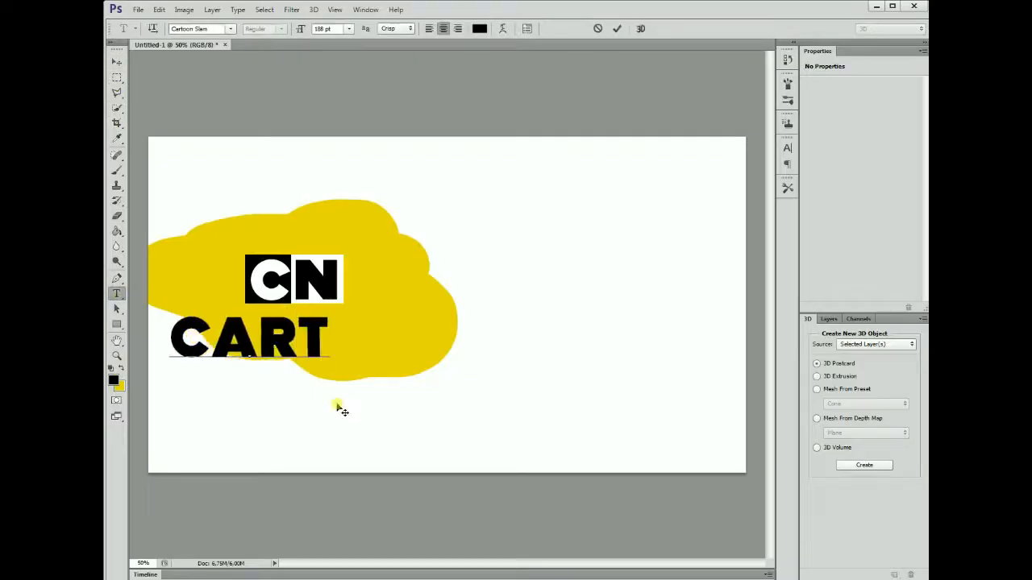
text(OON NETWORK)
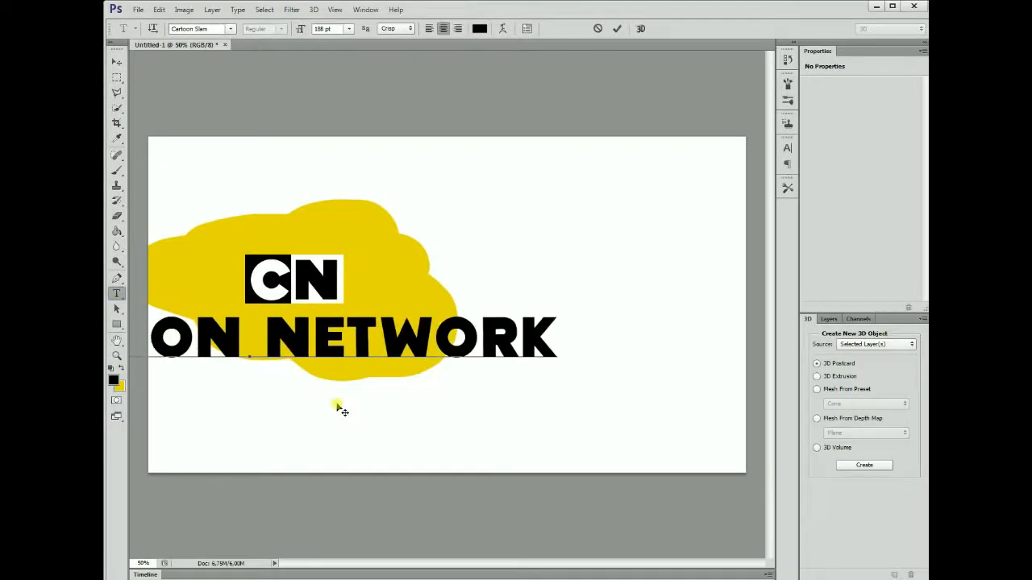
Step: Shrink the CARTOON NETWORK text to roughly the width of the CN block and move it directly beneath the block
key(ctrl+a)
click(322, 29)
scroll(319, 29, down, 20)
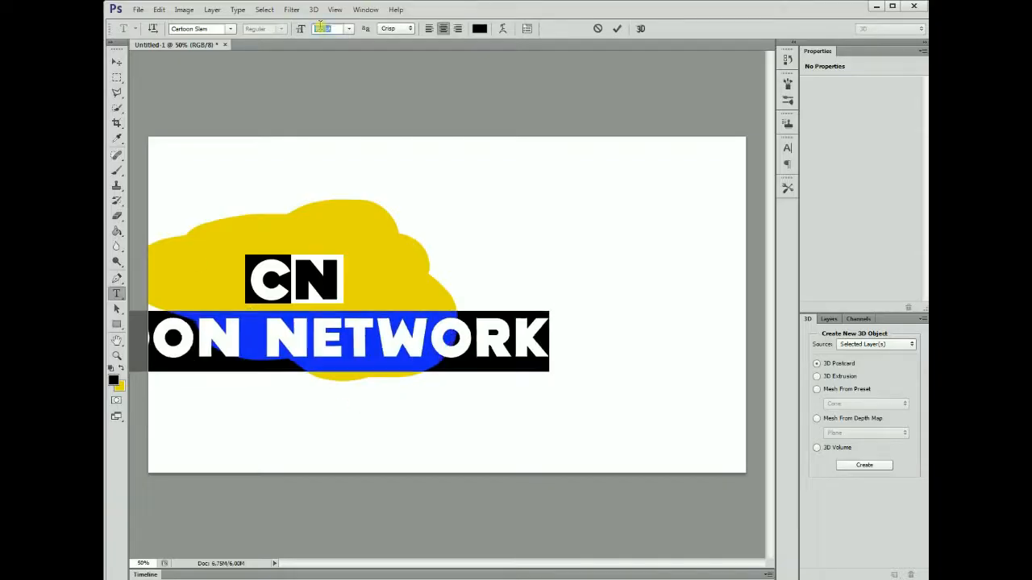
scroll(321, 29, down, 6)
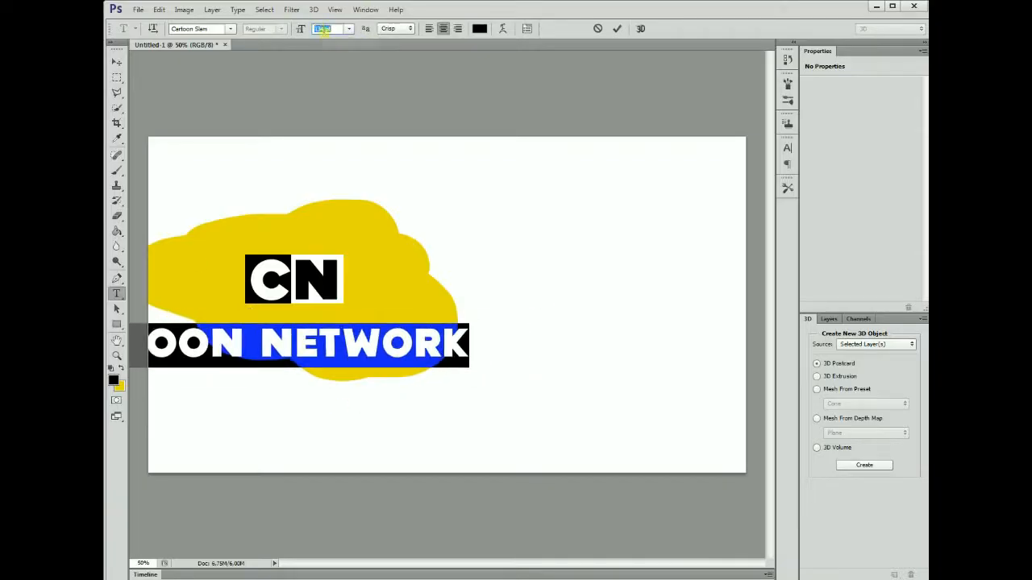
click(350, 29)
click(343, 117)
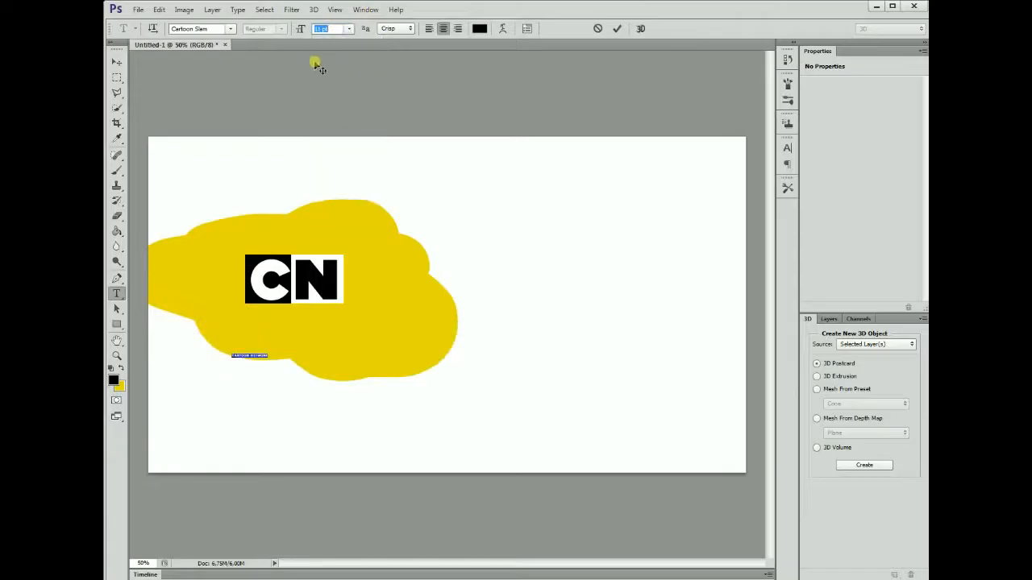
scroll(321, 29, up, 5)
drag(311, 196, 353, 150)
scroll(327, 29, up, 2)
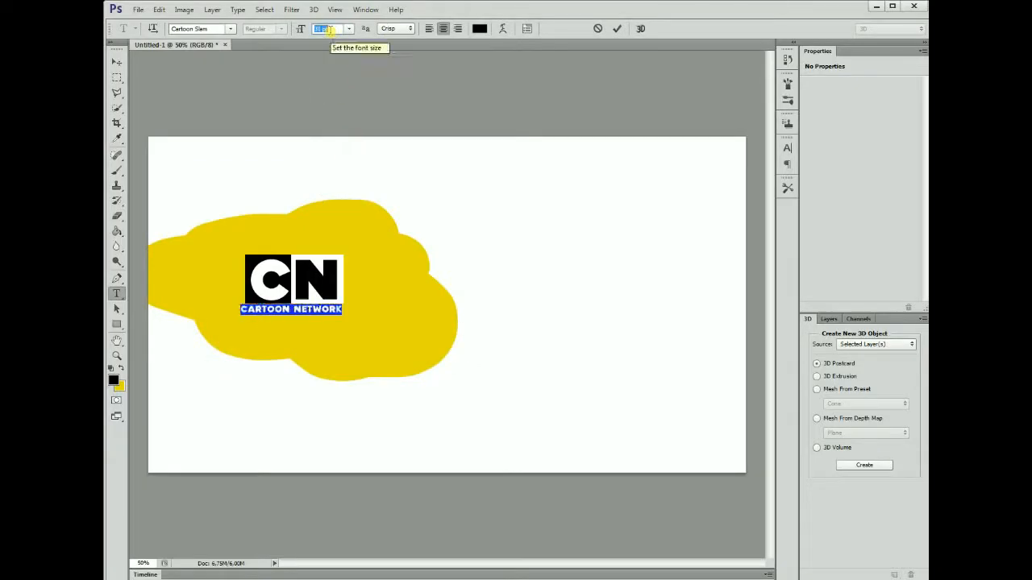
Step: Set the CARTOON NETWORK text to 30 pt and align it with the CN block's lower edge
scroll(329, 29, down, 2)
click(318, 311)
drag(305, 178, 311, 179)
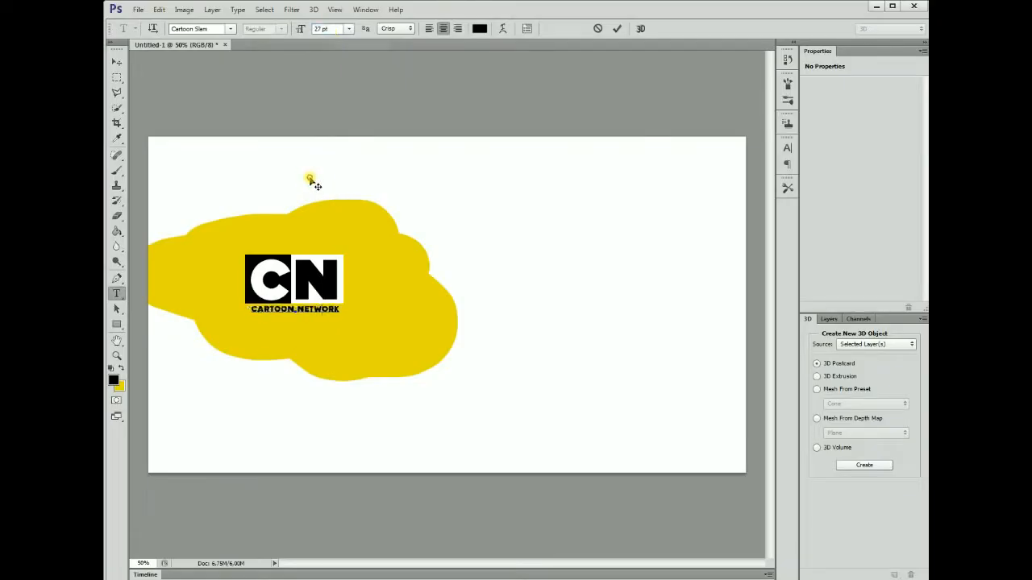
key(ctrl+a)
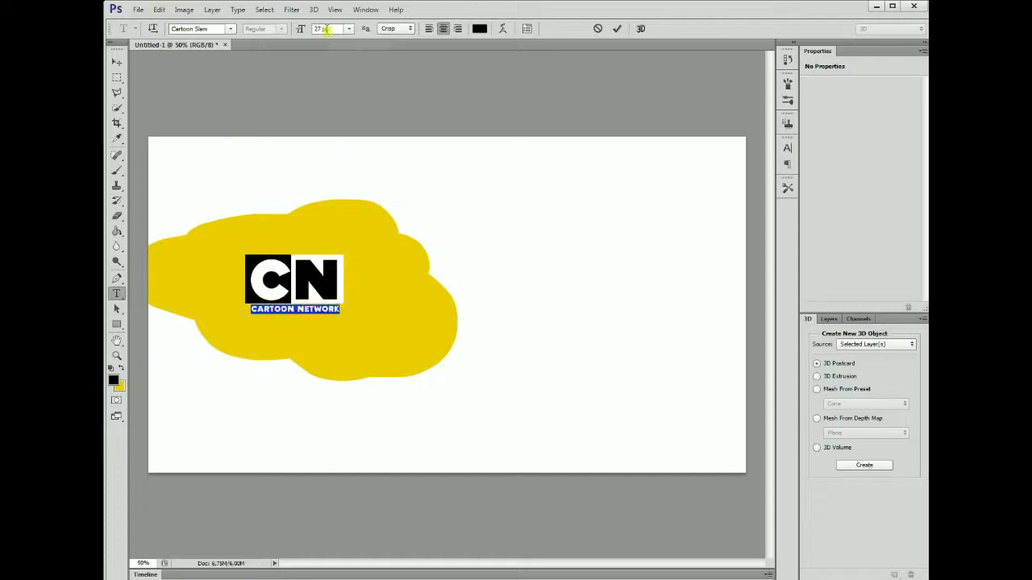
scroll(325, 29, up, 2)
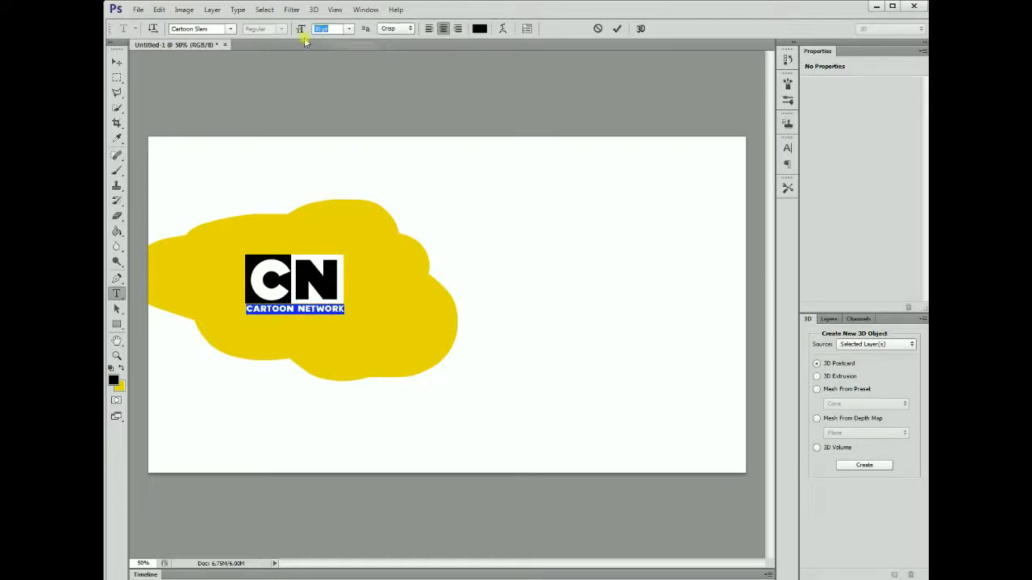
click(312, 310)
drag(339, 156, 340, 157)
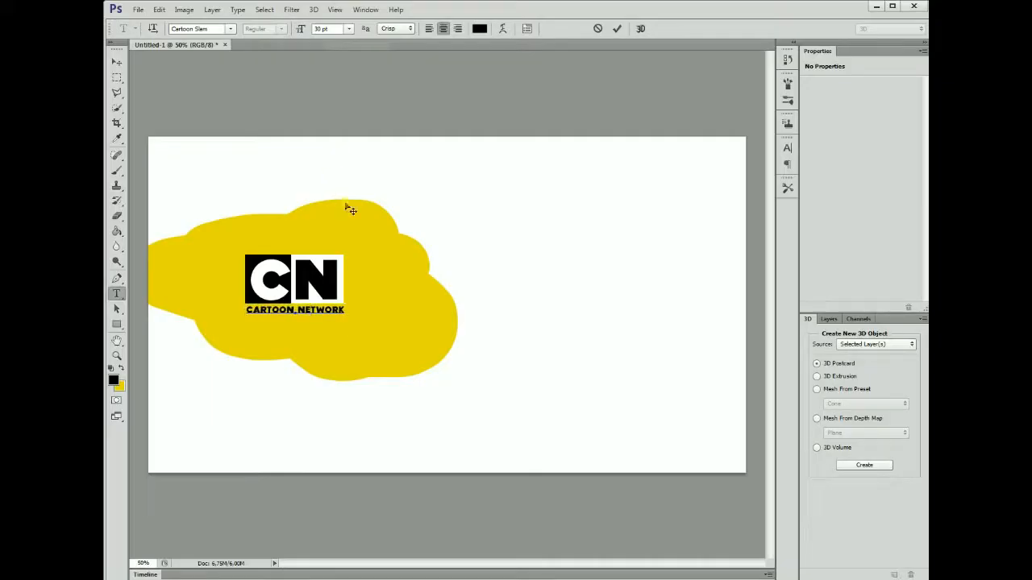
Step: Commit the CARTOON NETWORK text and make the Background layer active
click(118, 77)
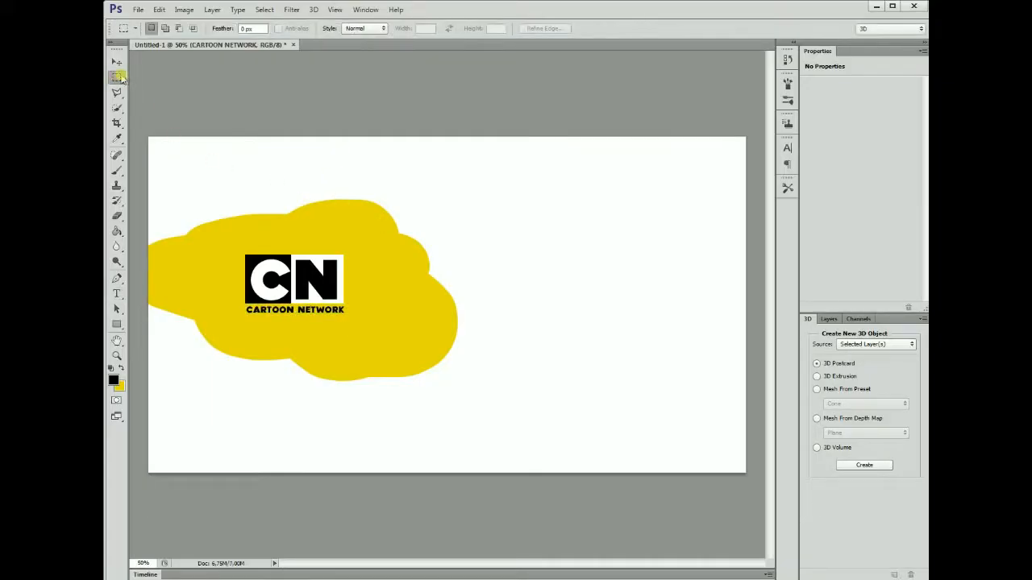
key(v)
right_click(204, 177)
click(231, 185)
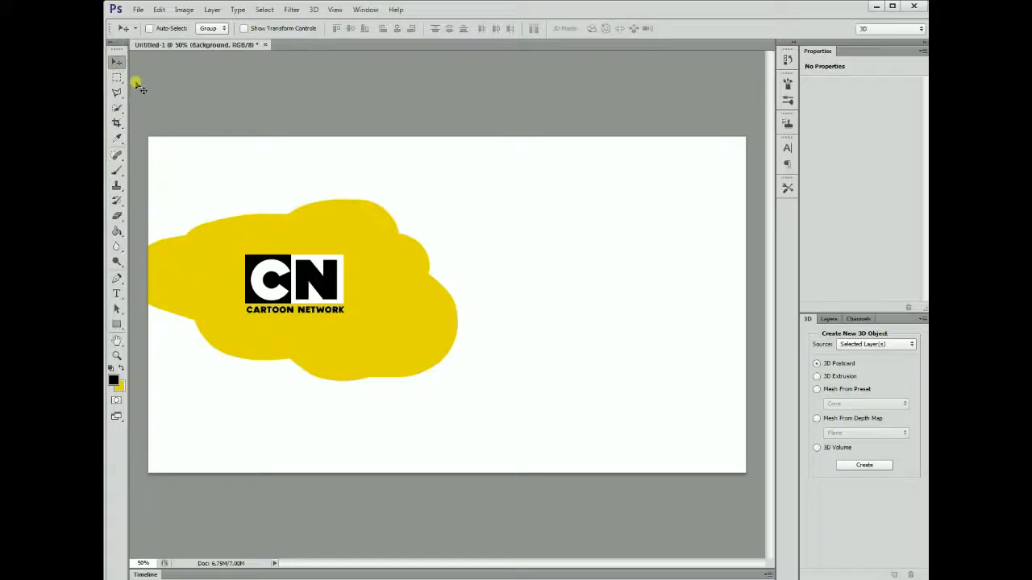
Step: Draw a rectangular marquee around the logo with a margin on all sides and inverse the selection
click(117, 77)
drag(297, 295, 369, 340)
right_click(286, 250)
click(325, 268)
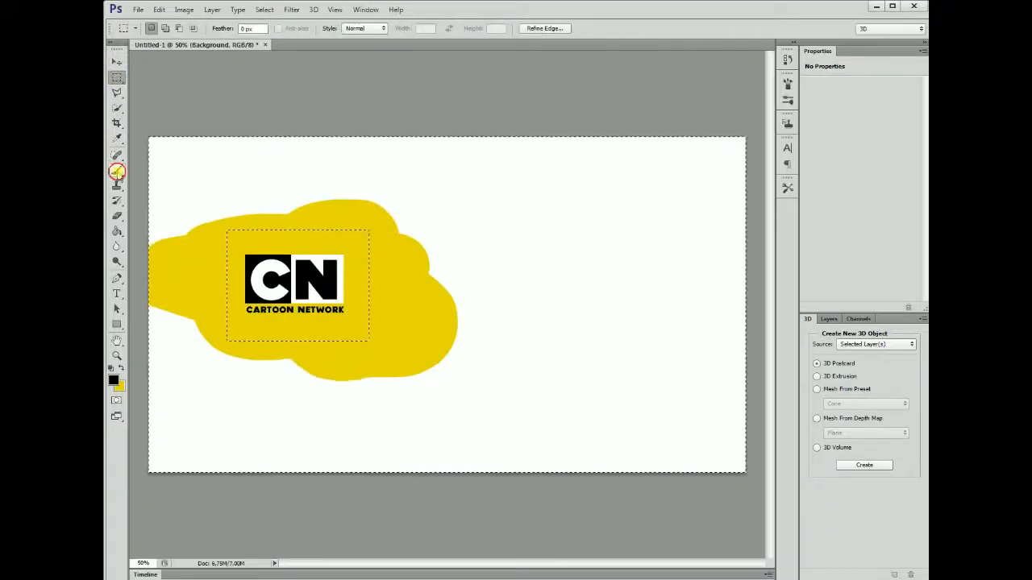
Step: Paint over the yellow outside the logo rectangle with a white brush and deselect
click(117, 170)
click(111, 368)
click(121, 367)
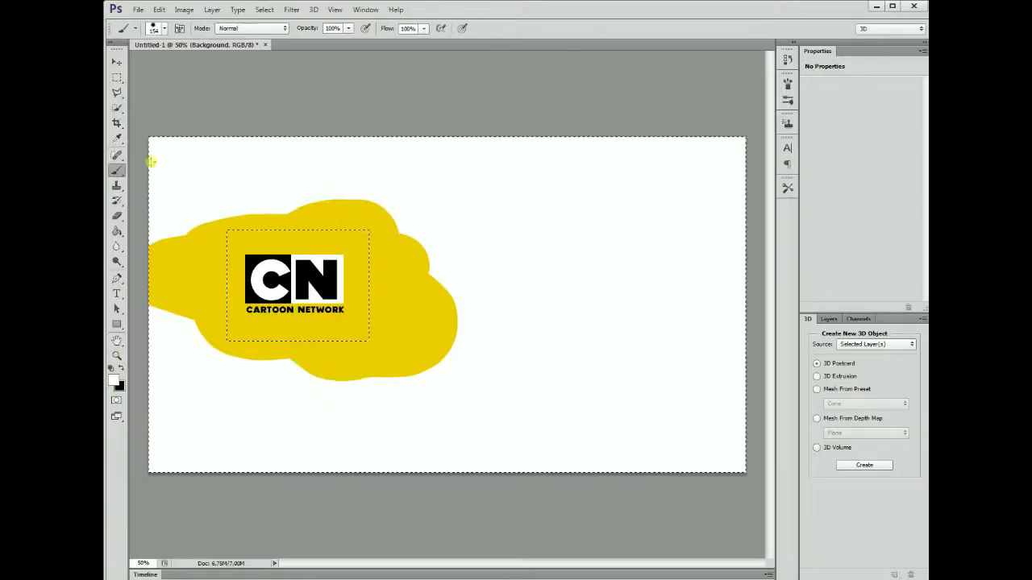
mouse_move(399, 233)
mouse_down()
mouse_move(385, 366)
mouse_move(458, 357)
mouse_move(299, 217)
mouse_move(154, 290)
mouse_move(354, 357)
mouse_move(318, 368)
mouse_up()
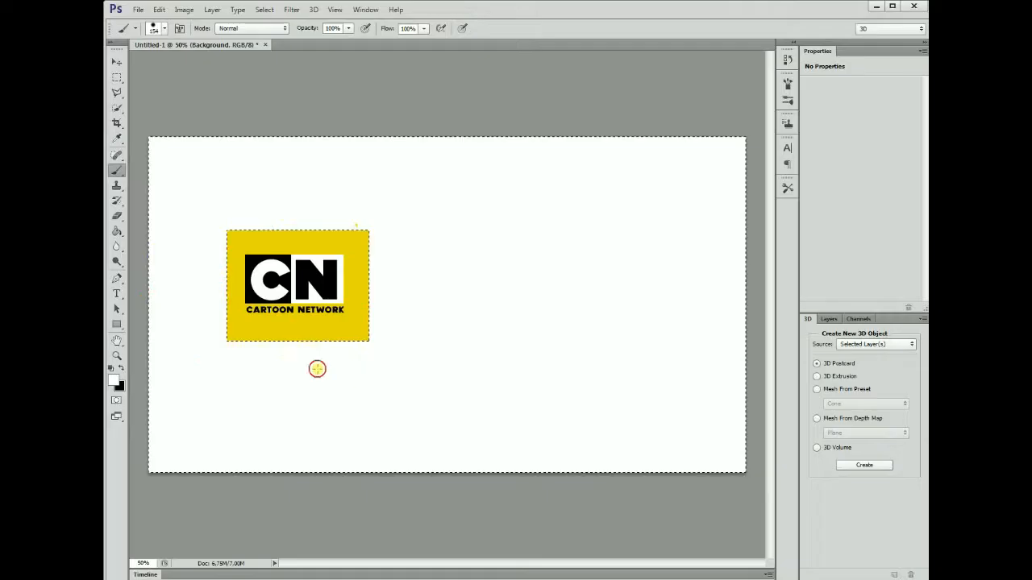
click(116, 76)
click(287, 130)
Step: Add black text beside the yellow logo reading "CARTOON" with "NETWORK" on a second line
click(112, 367)
click(117, 293)
click(454, 289)
text(CARTON)
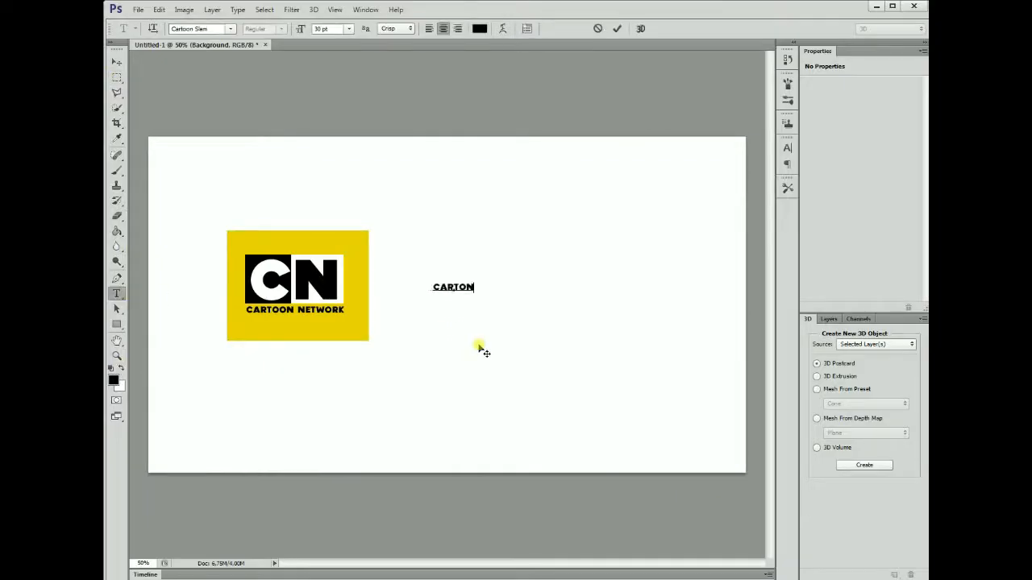
text(O)
text(NETWORK)
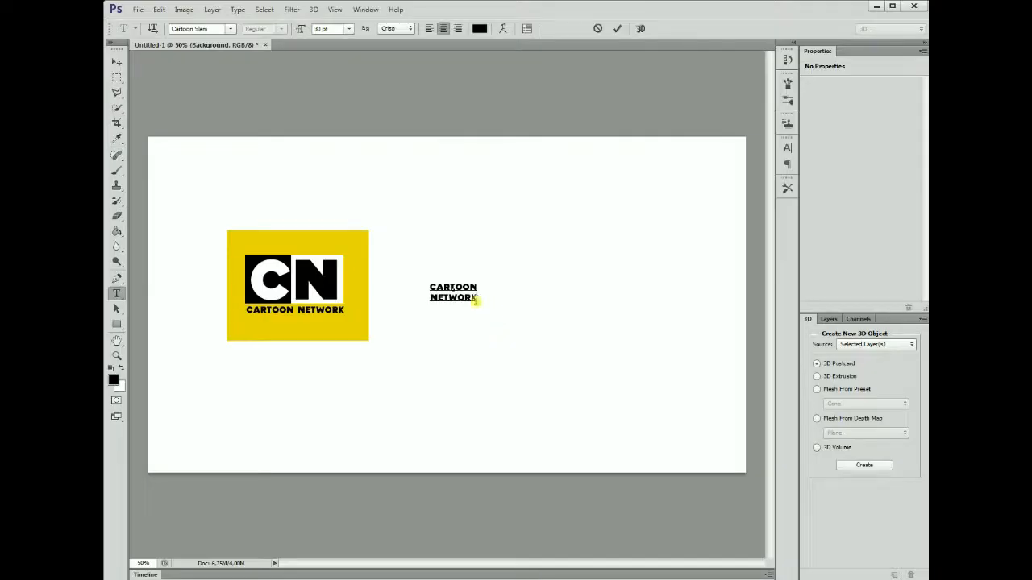
Step: Cut the word NETWORK out of the new two-line text
drag(479, 298, 409, 300)
key(ctrl+c)
right_click(453, 298)
click(483, 324)
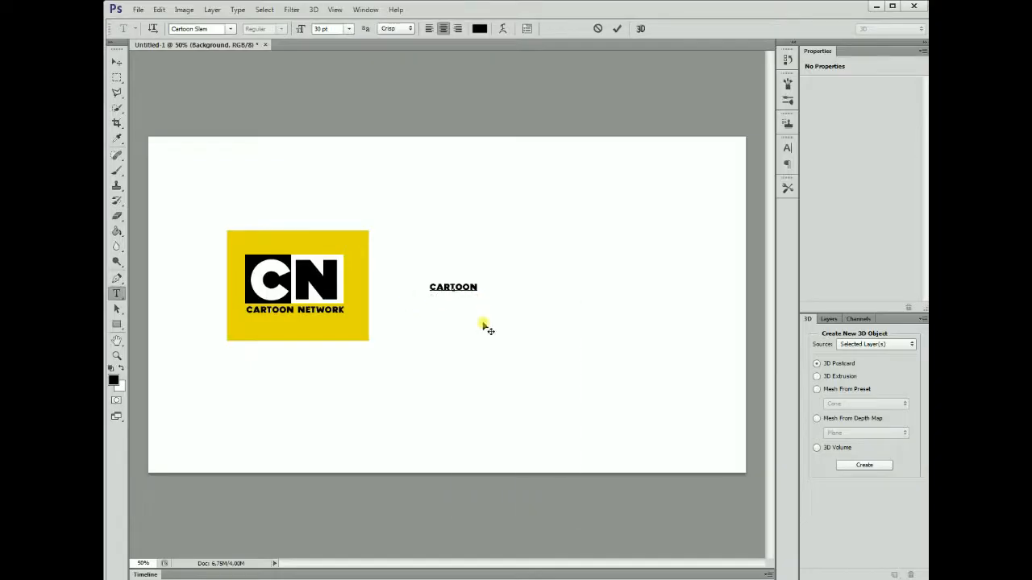
Step: Paste NETWORK as a separate text object and position it directly beneath the word CARTOON
click(117, 77)
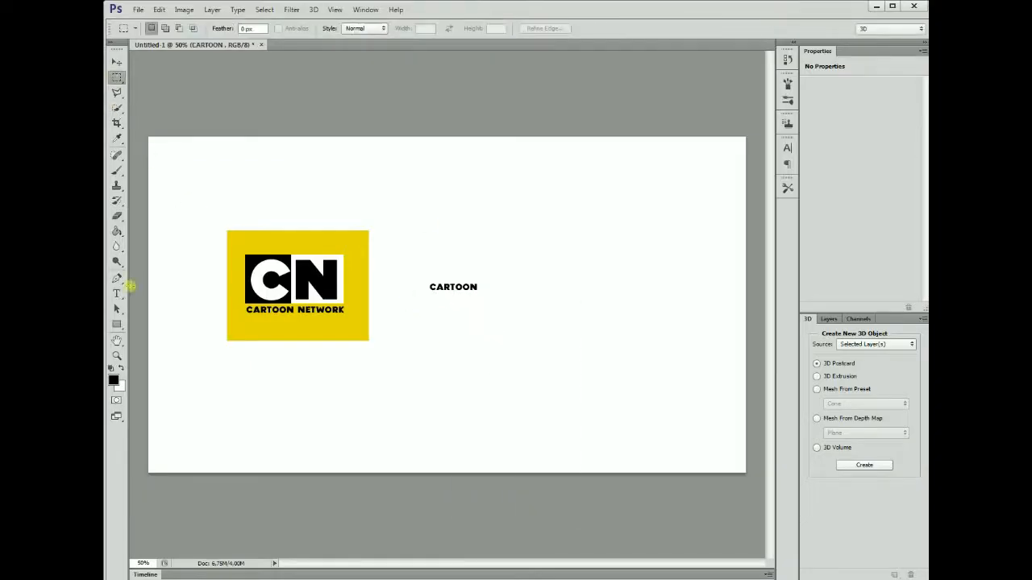
click(117, 294)
click(443, 338)
right_click(444, 338)
click(484, 387)
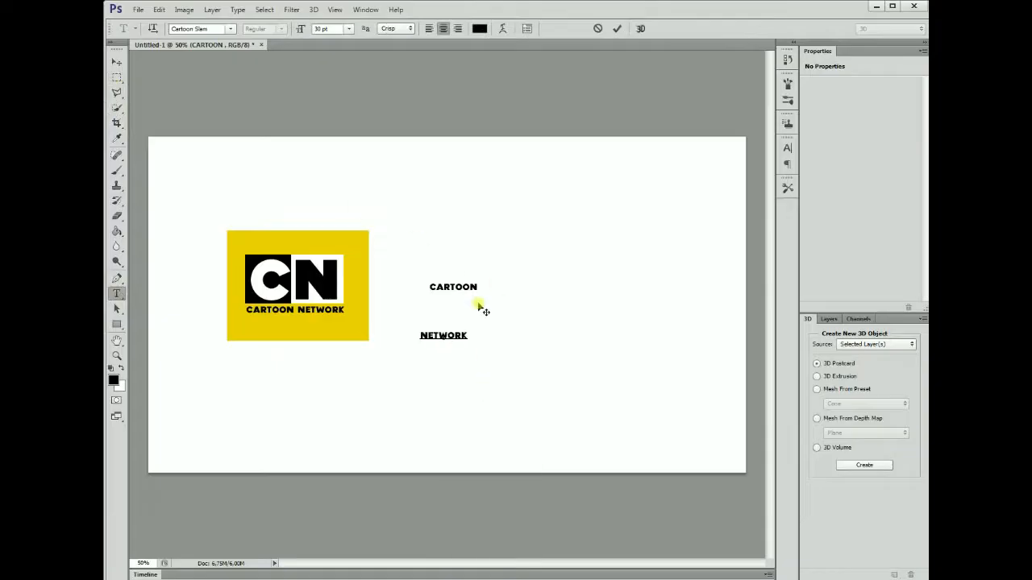
drag(495, 316, 505, 275)
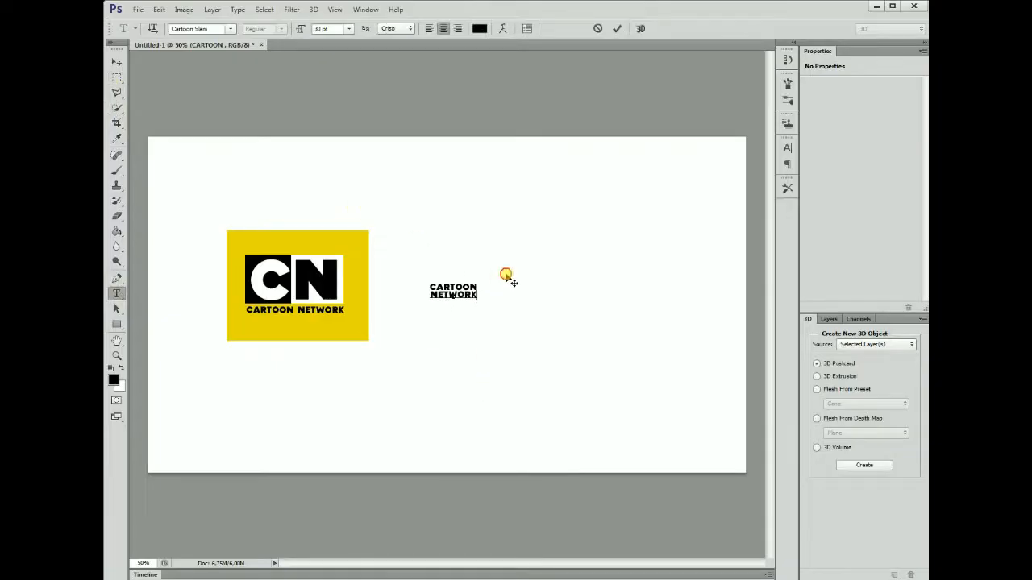
scroll(501, 281, up, 6)
mouse_move(562, 562)
mouse_down()
mouse_move(534, 563)
mouse_move(548, 562)
mouse_up()
scroll(548, 298, up, 2)
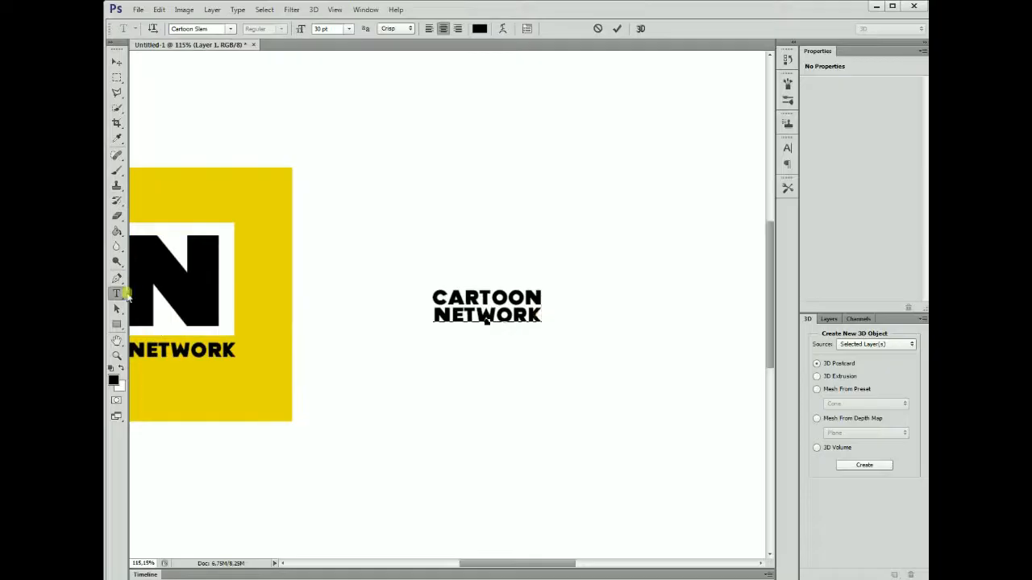
drag(543, 317, 487, 319)
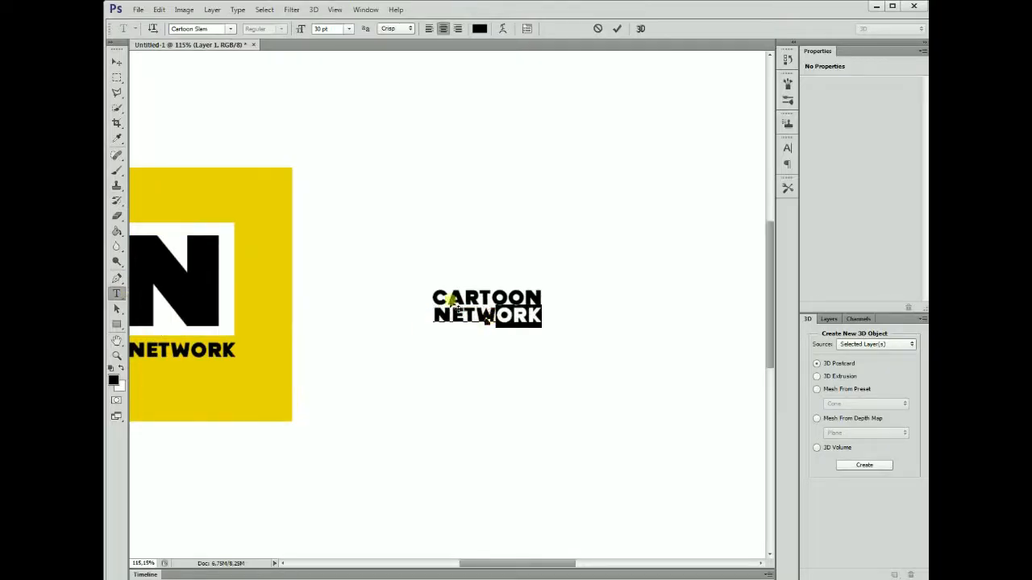
click(530, 325)
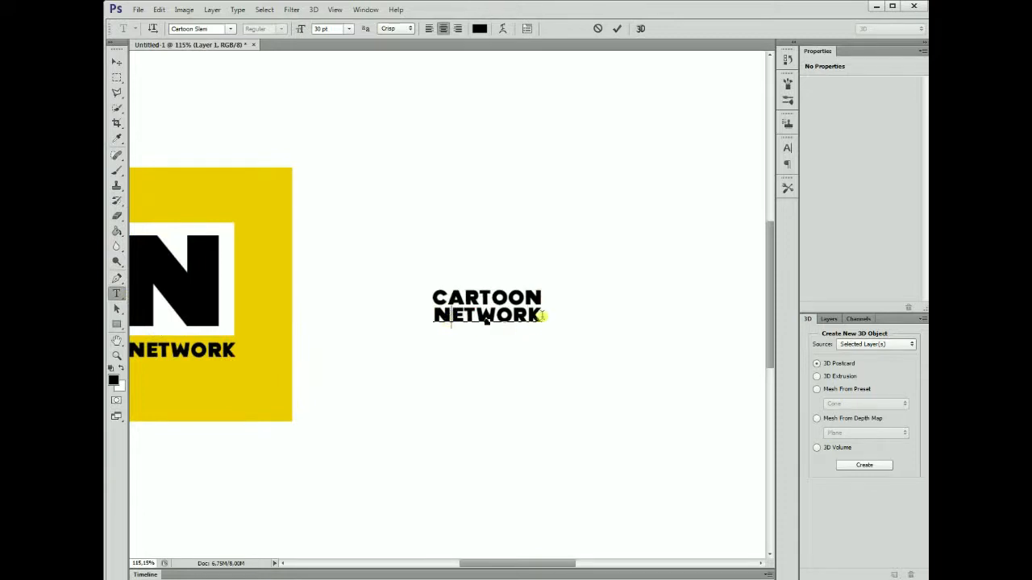
drag(542, 316, 411, 316)
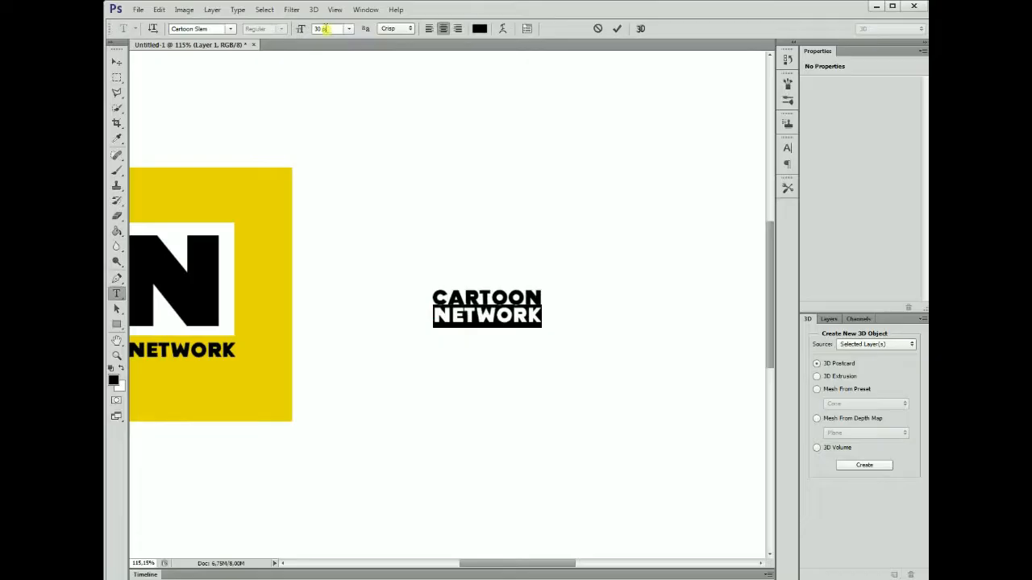
scroll(326, 29, up, 2)
scroll(326, 29, down, 2)
click(410, 30)
click(494, 307)
scroll(520, 314, up, 3)
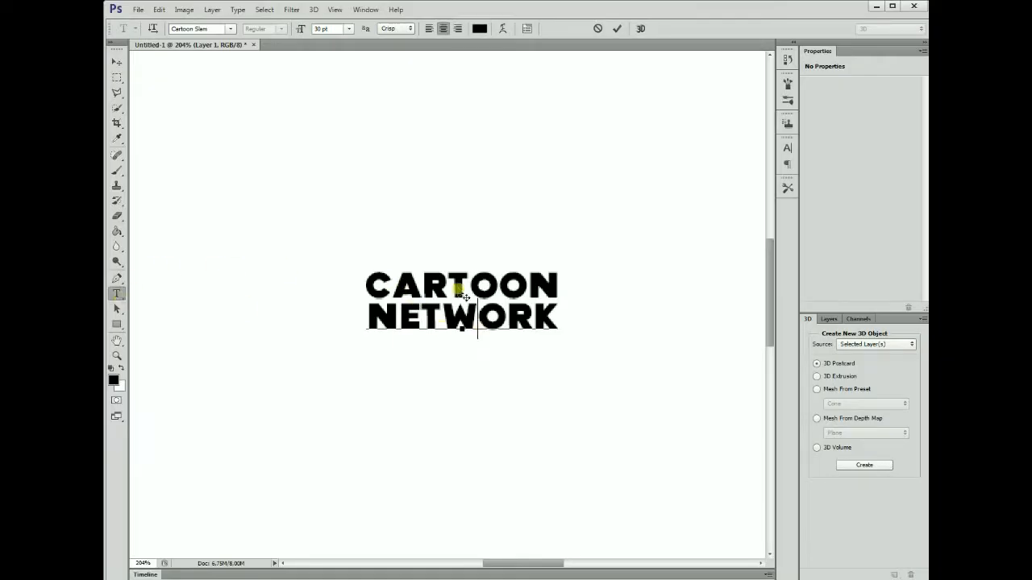
Step: Insert spaces between all the letters of CARTOON in the upper text and commit it
click(117, 76)
click(117, 293)
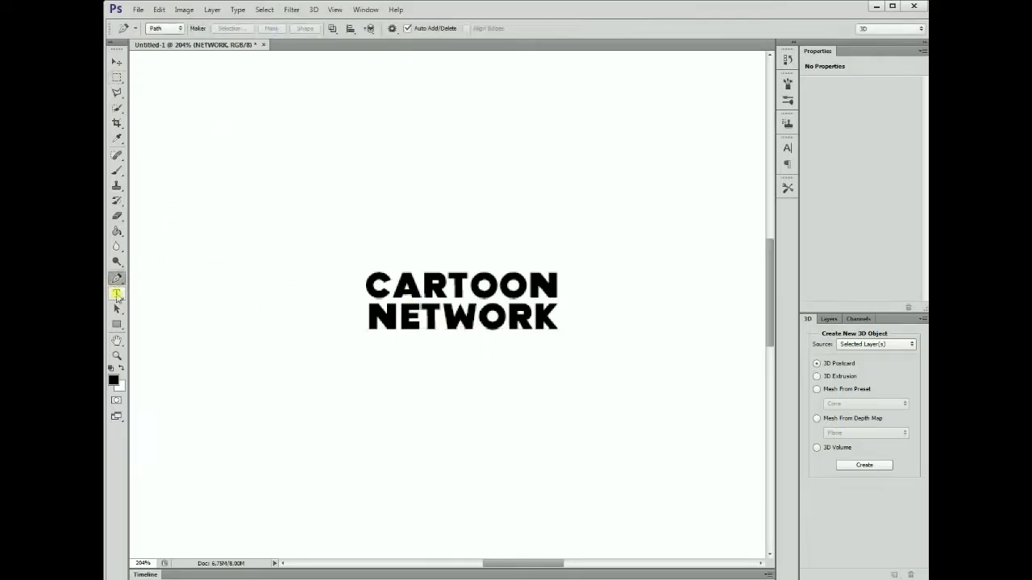
click(394, 284)
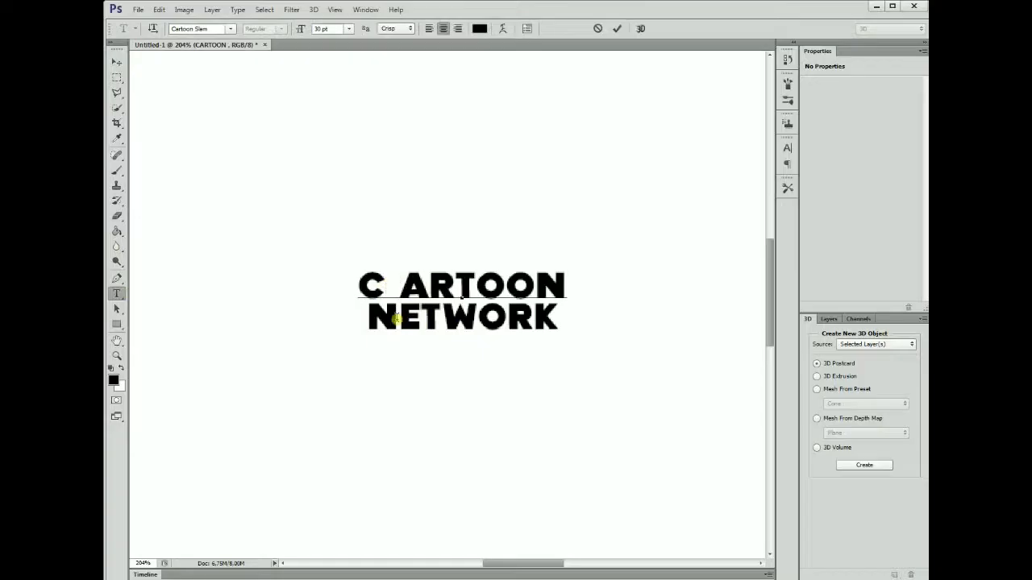
click(469, 285)
click(507, 285)
click(528, 286)
click(564, 285)
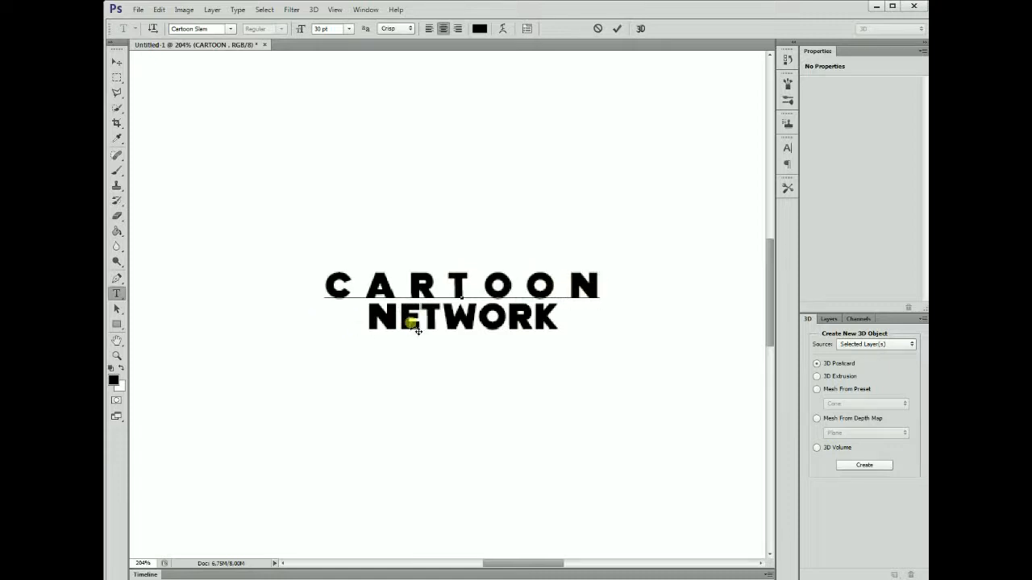
click(117, 77)
Step: Insert spaces between all the letters of NETWORK in the lower text
click(117, 293)
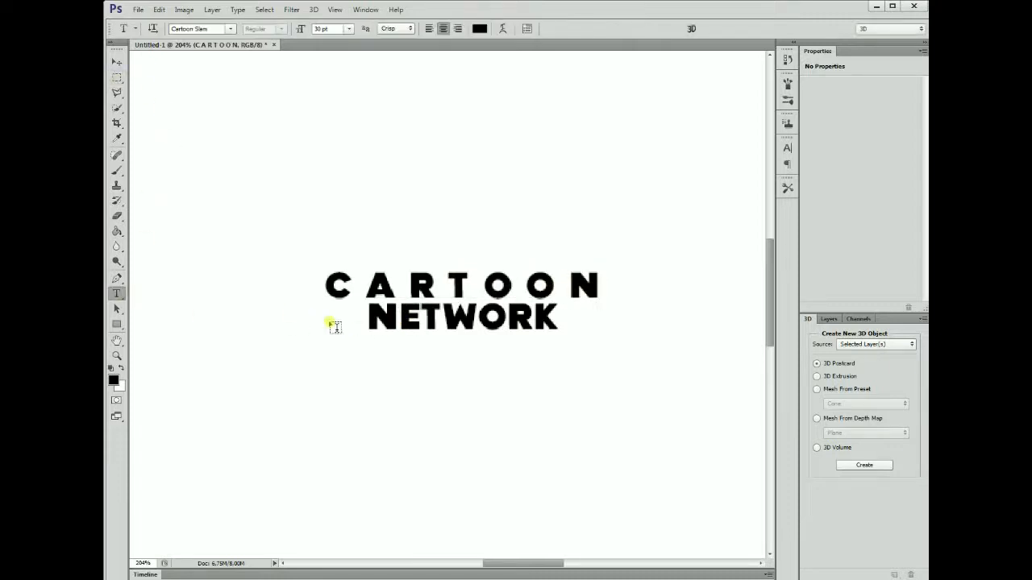
click(398, 320)
click(431, 321)
click(461, 320)
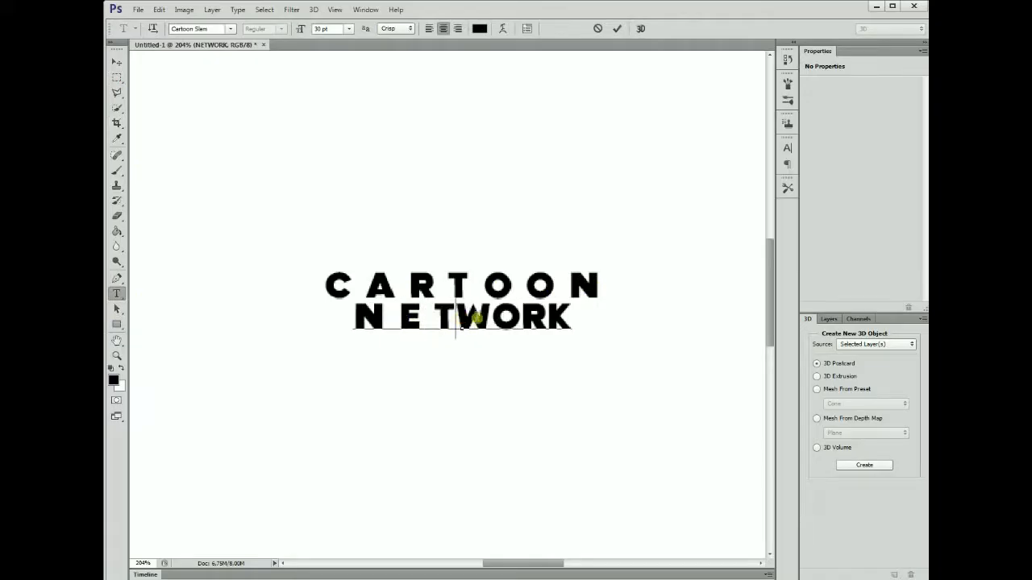
click(500, 320)
click(535, 319)
click(568, 317)
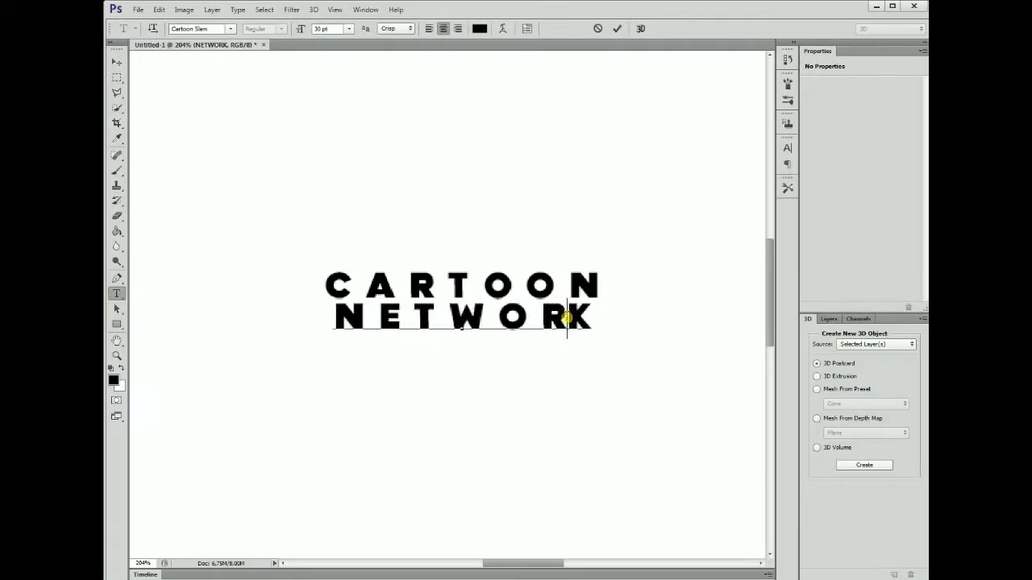
Step: Left-align both the NETWORK and CARTOON text lines so they start at the same edge
click(429, 29)
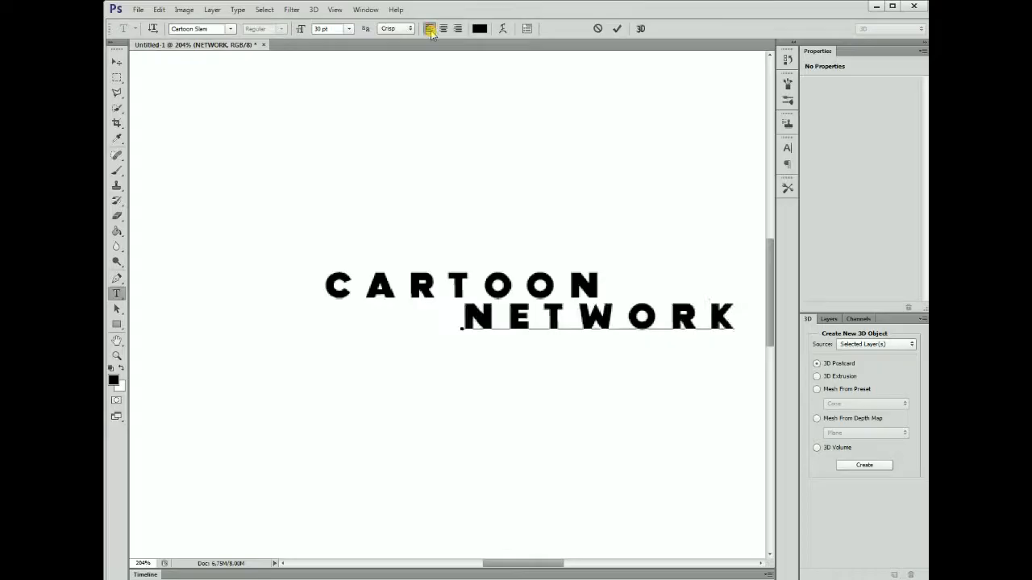
click(118, 80)
click(117, 293)
click(394, 285)
click(427, 29)
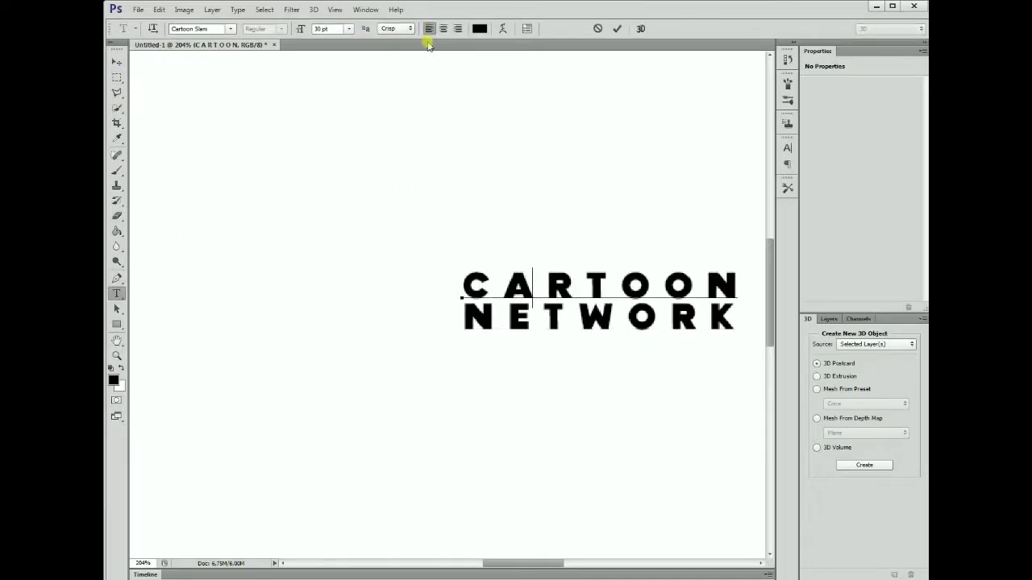
Step: Narrow the gap between A and R in CARTOON by setting that space's font size to 12 pt
double_click(612, 282)
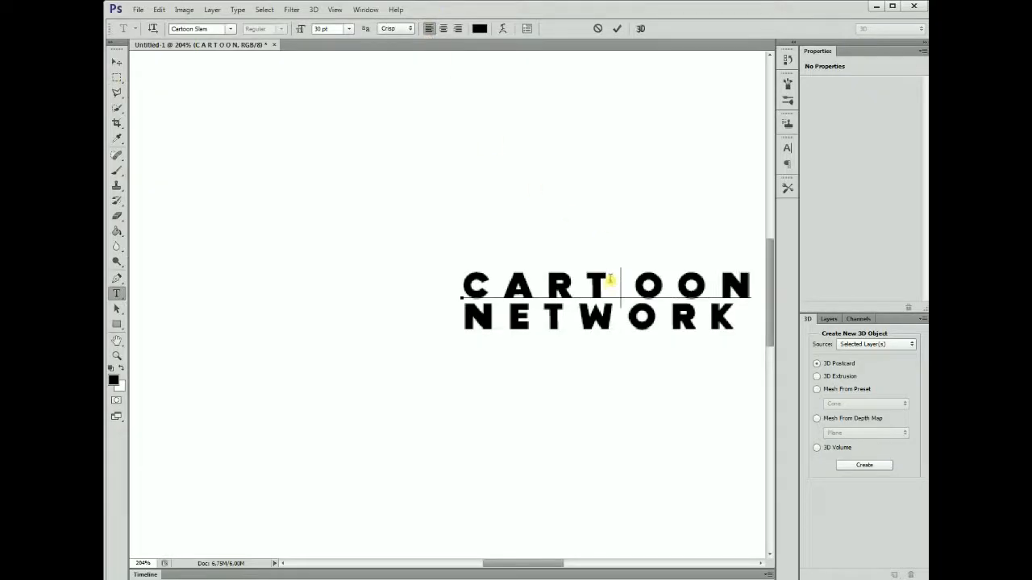
key(BackSpace)
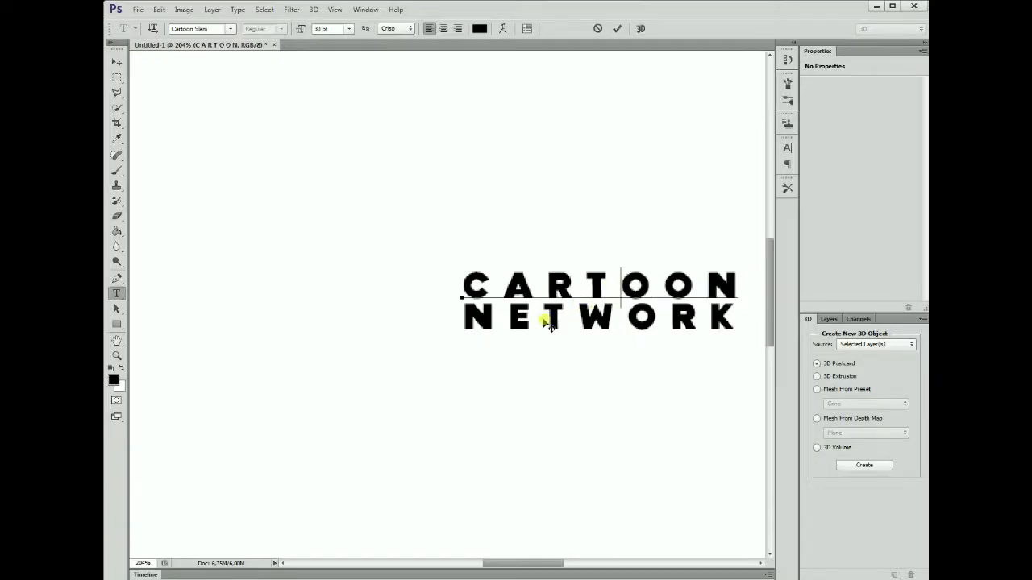
drag(548, 286, 536, 282)
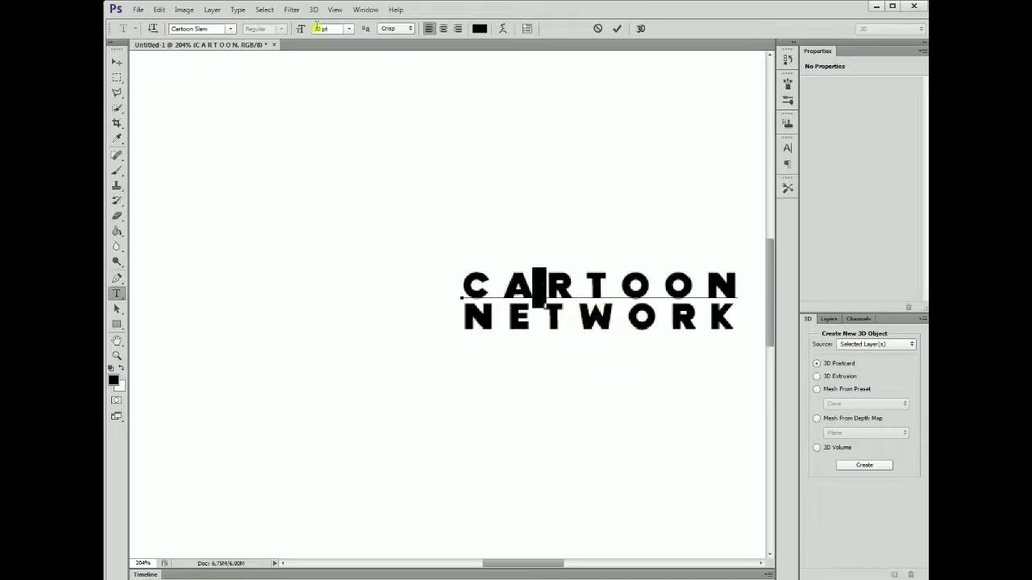
scroll(317, 25, down, 3)
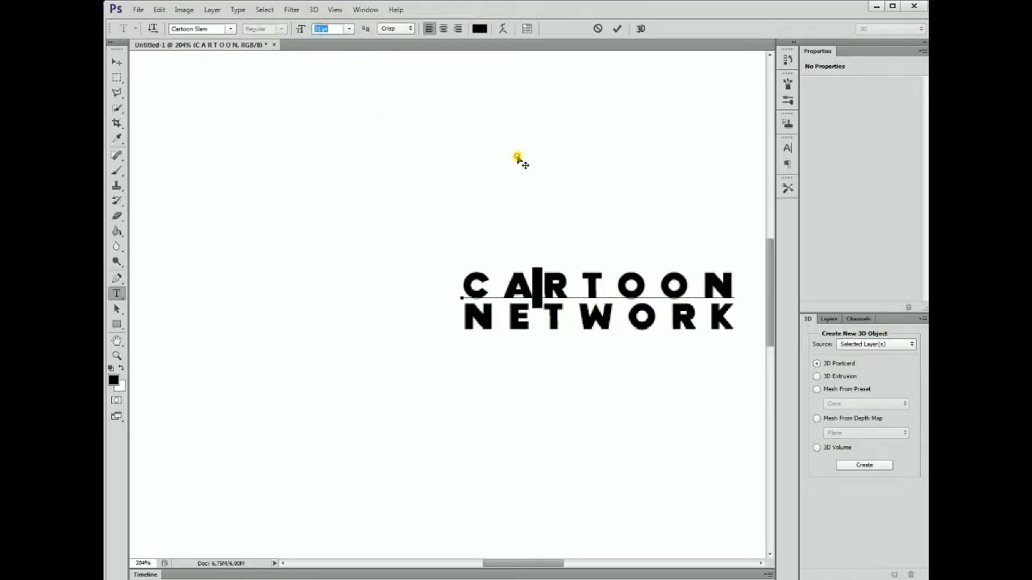
drag(518, 158, 519, 158)
click(545, 284)
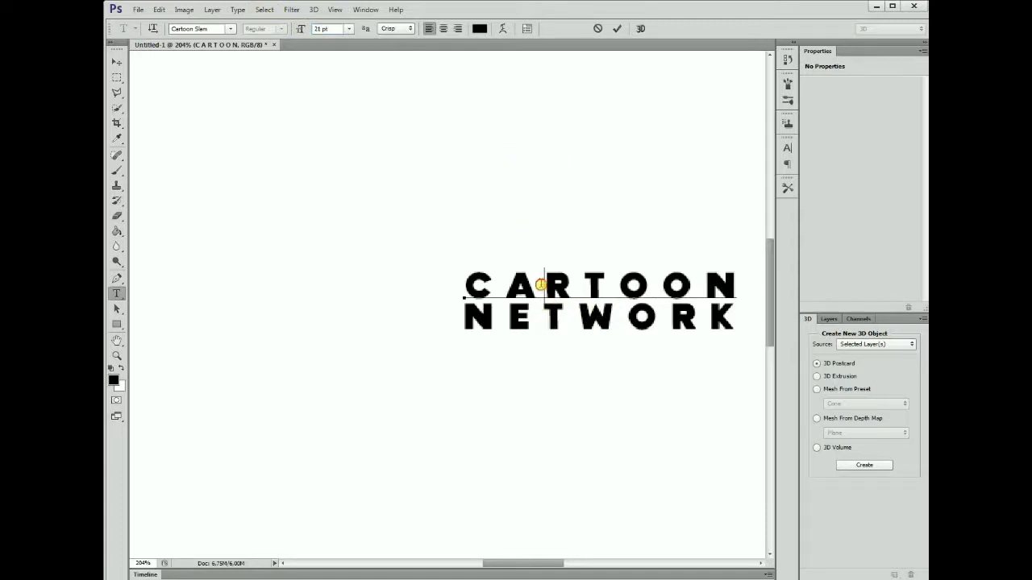
drag(541, 285, 537, 285)
click(328, 28)
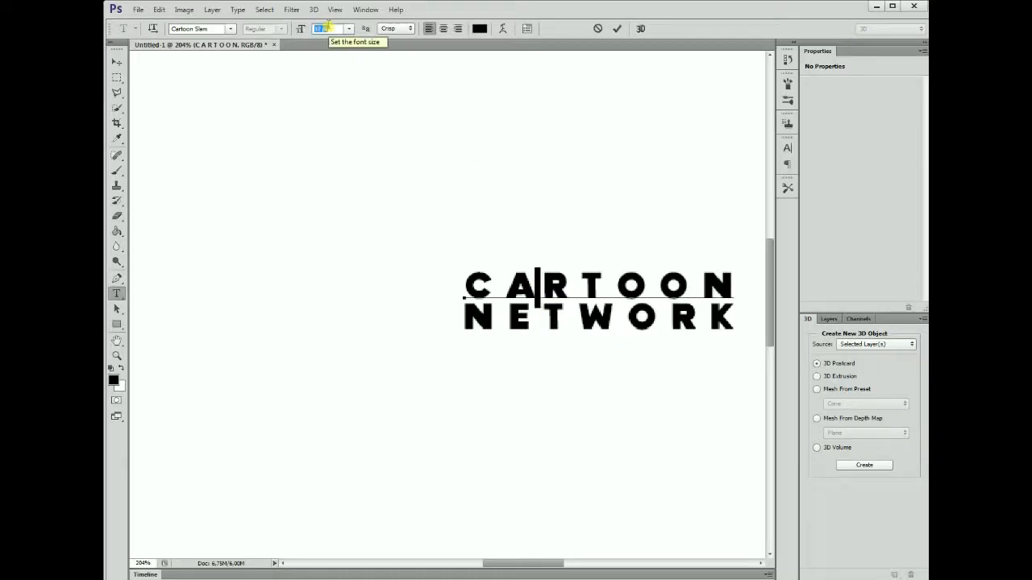
Step: Widen the R–T and T–O gaps in CARTOON by increasing the font size of those spaces
click(574, 284)
drag(573, 284, 579, 286)
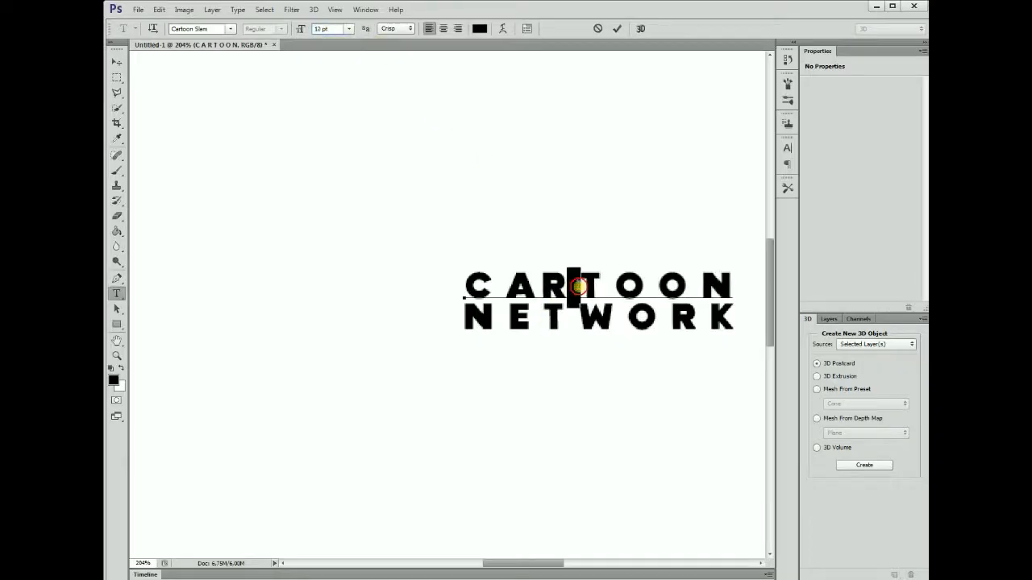
scroll(319, 28, up, 4)
scroll(319, 28, down, 3)
scroll(321, 28, up, 4)
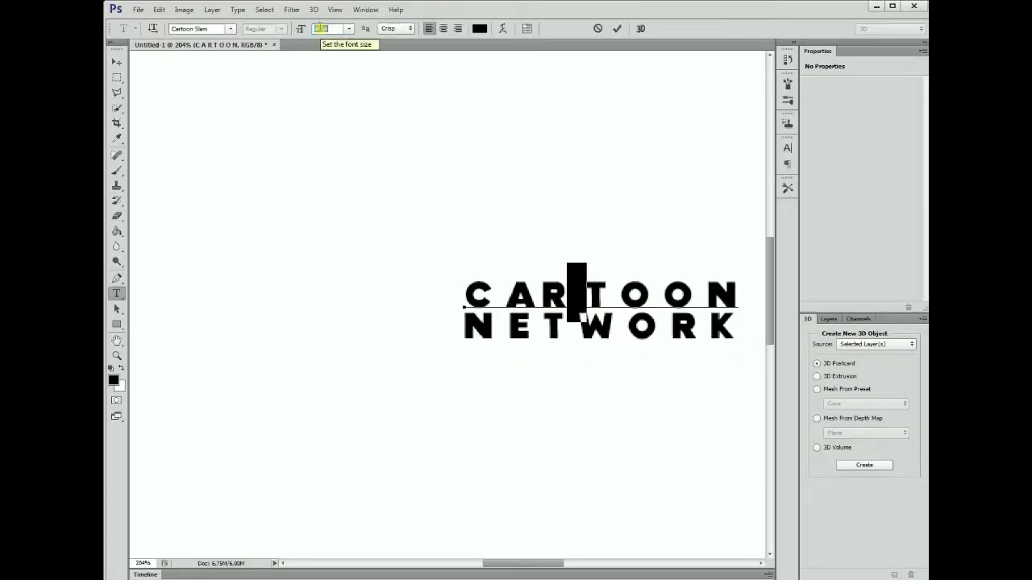
drag(624, 298, 610, 301)
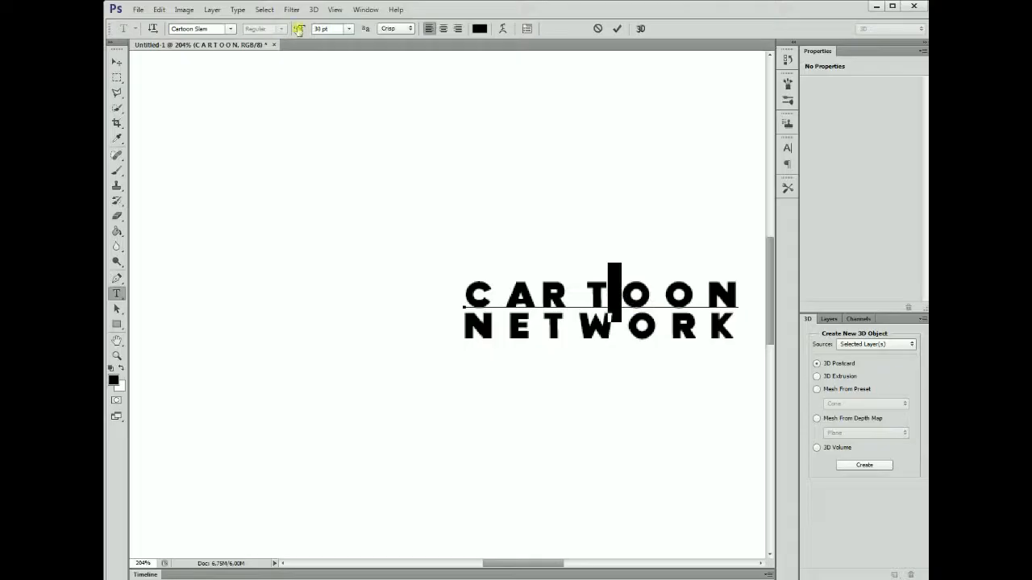
scroll(319, 28, up, 2)
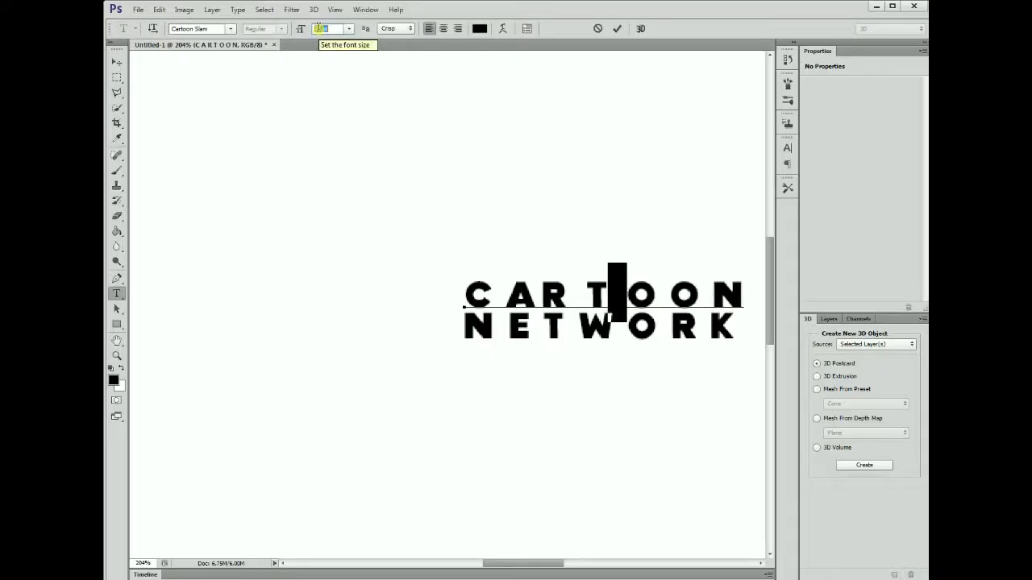
Step: Narrow the O–O and O–N gaps in CARTOON by reducing the font size of those spaces, and commit the text
drag(673, 291, 660, 293)
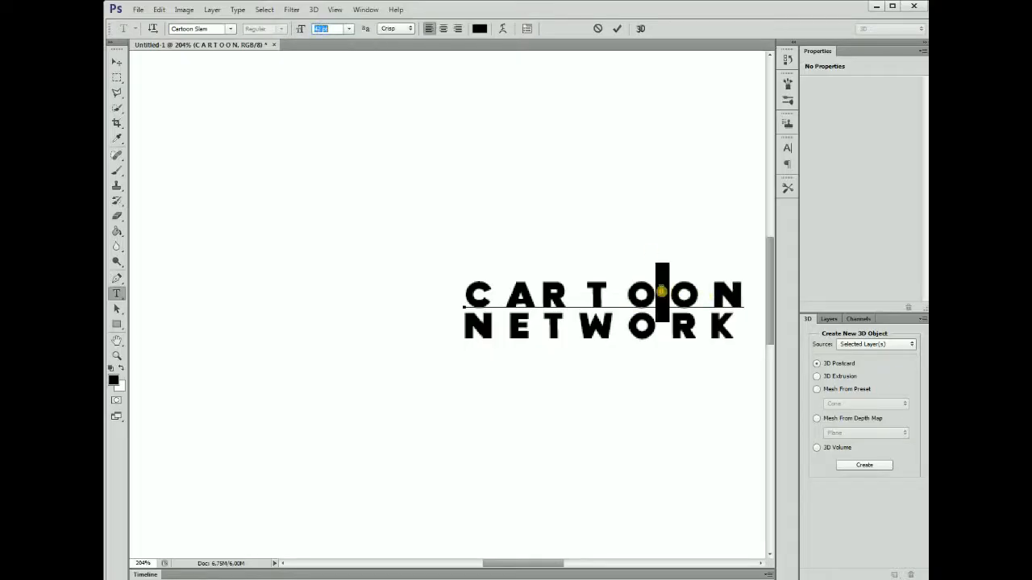
drag(301, 31, 309, 34)
scroll(319, 28, down, 3)
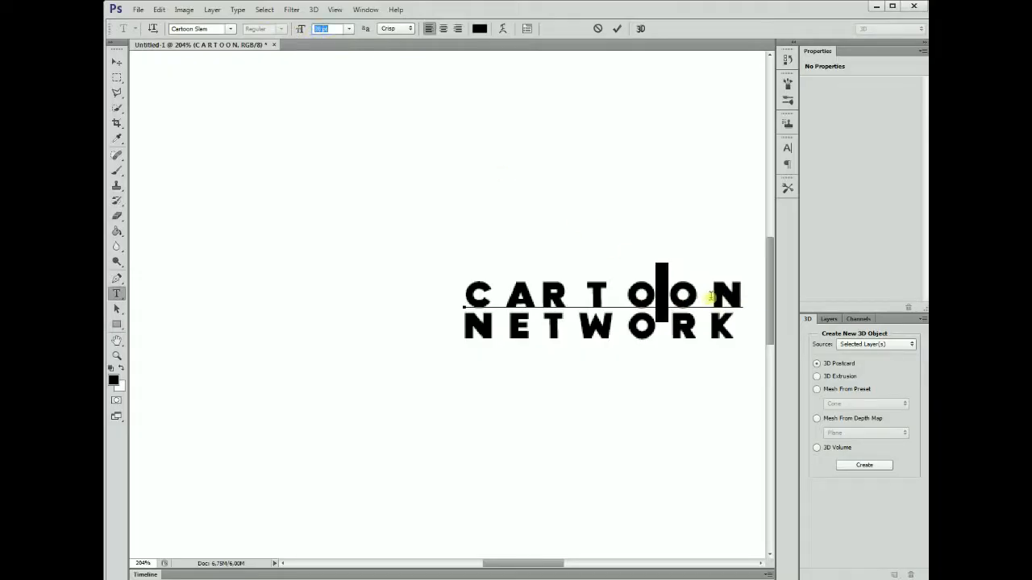
drag(709, 296, 698, 296)
scroll(319, 28, down, 2)
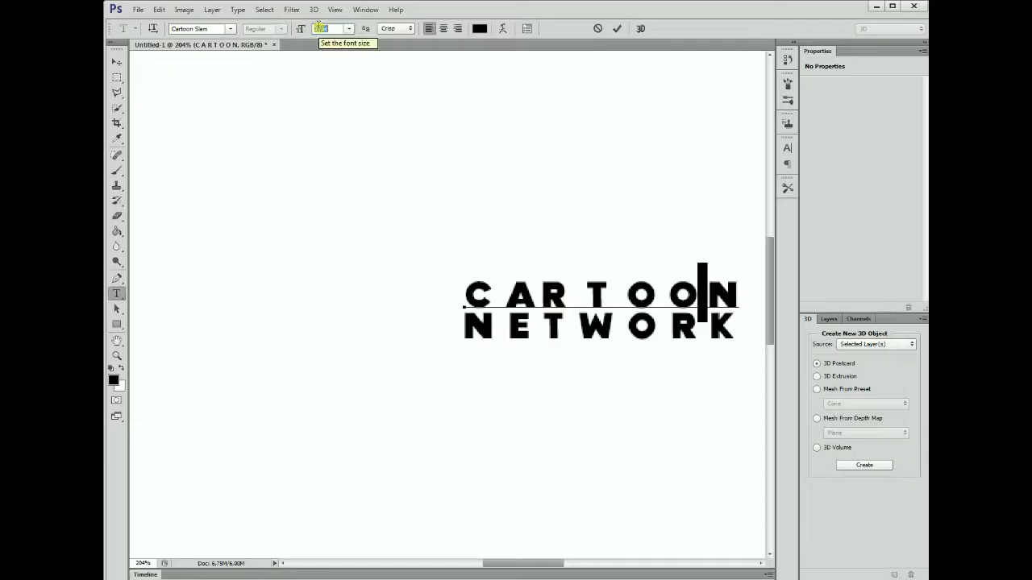
click(117, 62)
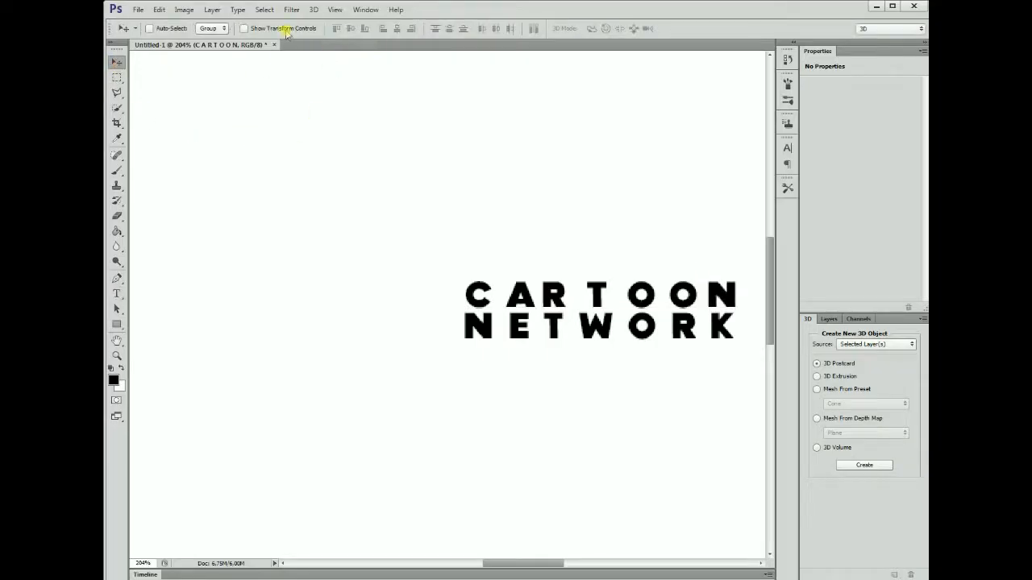
Step: Flatten the image and draw a rectangular marquee closely around the two lines of CARTOON NETWORK text
click(213, 9)
click(290, 378)
click(117, 77)
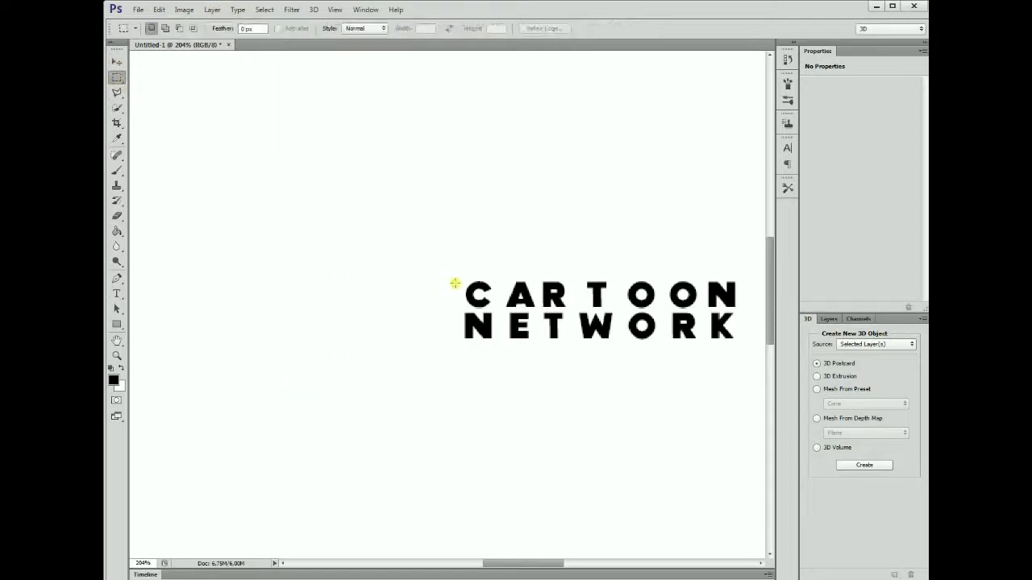
drag(457, 276, 736, 344)
Step: Invert the colours inside the selection to get white letters on a black rectangle
right_click(661, 320)
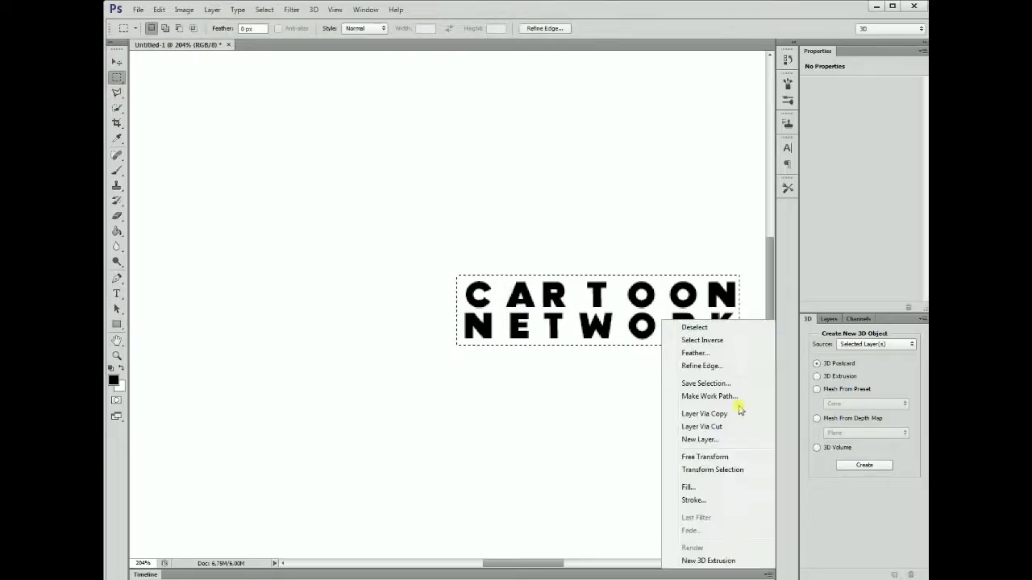
click(196, 11)
click(183, 10)
mouse_move(200, 39)
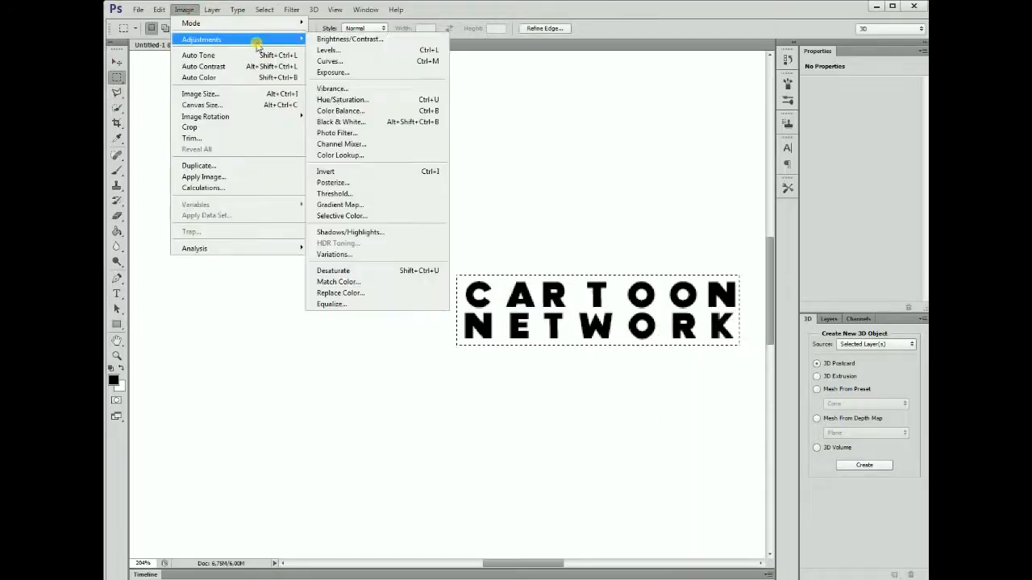
click(373, 174)
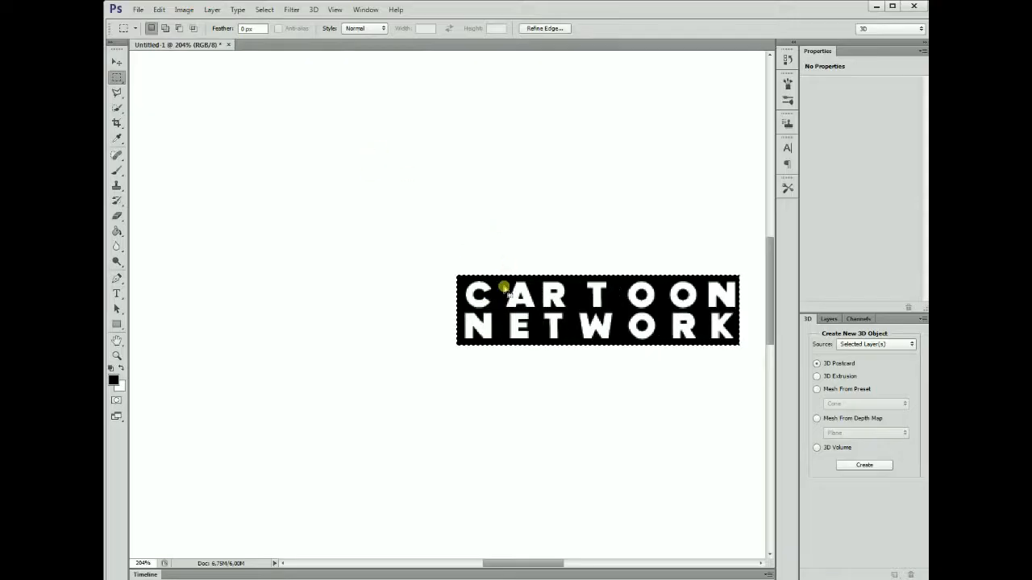
key(alt)
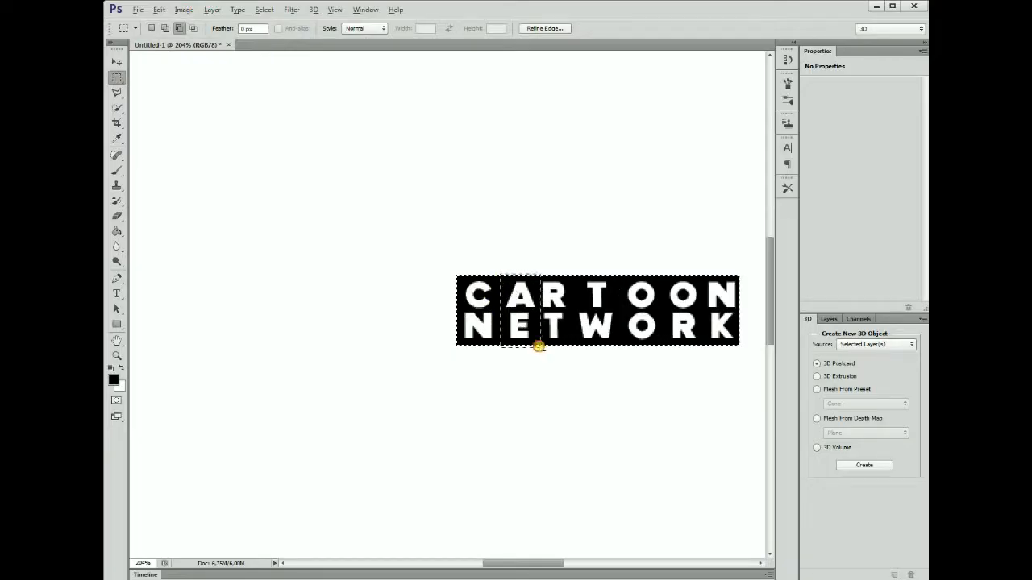
drag(514, 238, 515, 239)
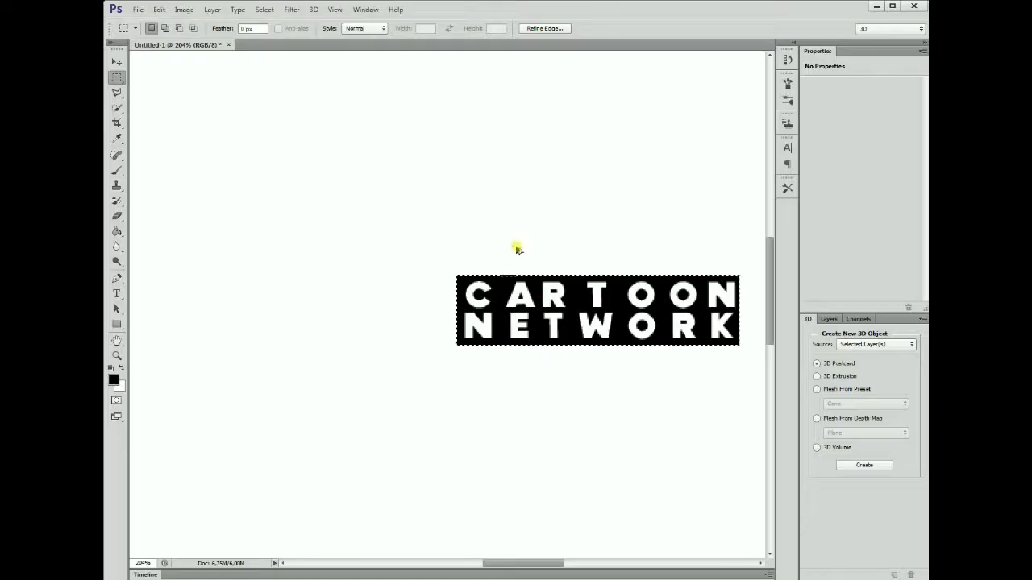
click(437, 264)
Step: Select a wide rectangle covering the whole CARTOON line, invert its colours, and deselect
drag(436, 254, 753, 309)
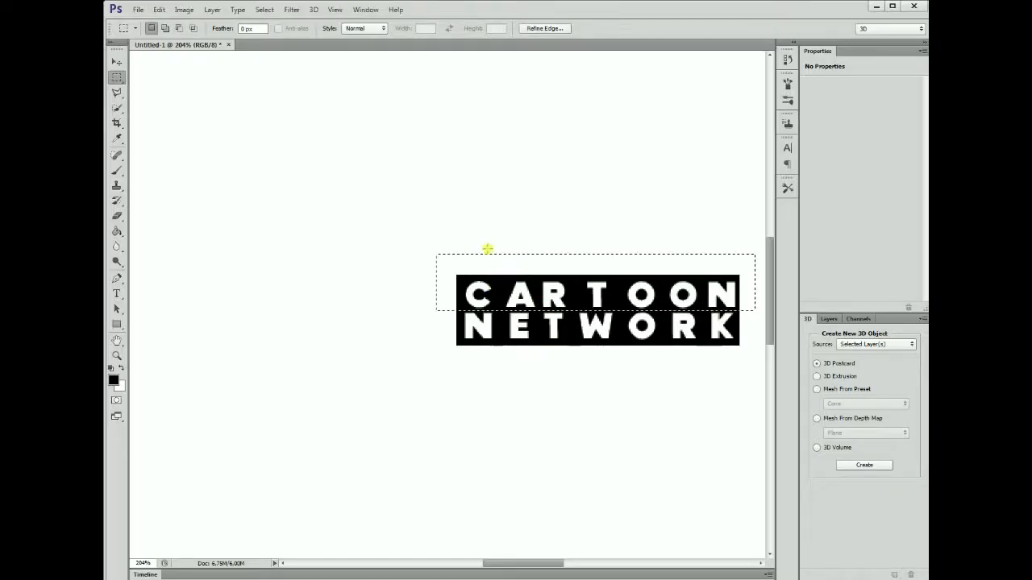
key(alt+BackSpace)
click(503, 361)
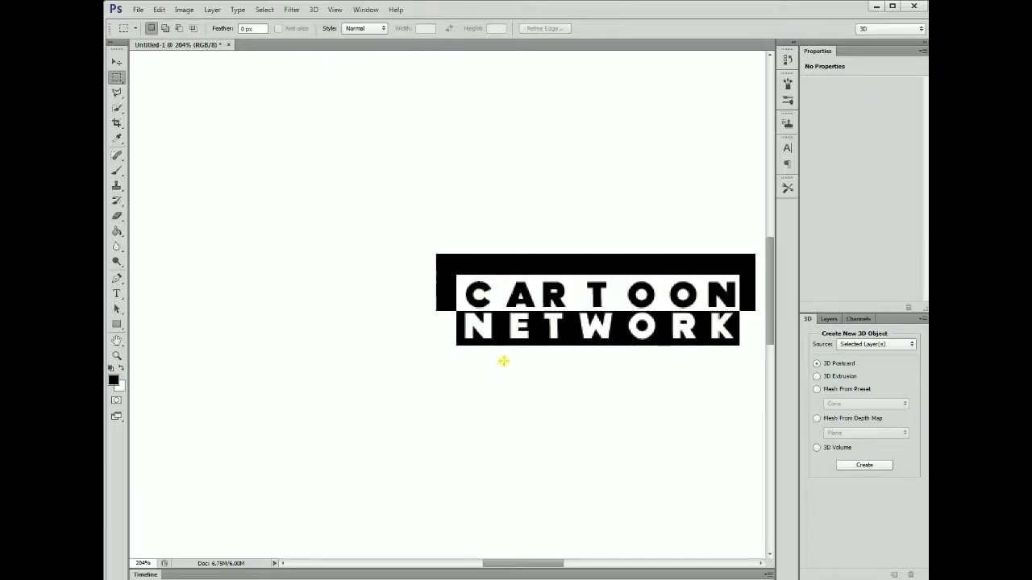
Step: Invert the C/N, R/T, O/O and N/K letter columns with rectangular selections to form a checkered pattern, and deselect
drag(500, 359, 414, 235)
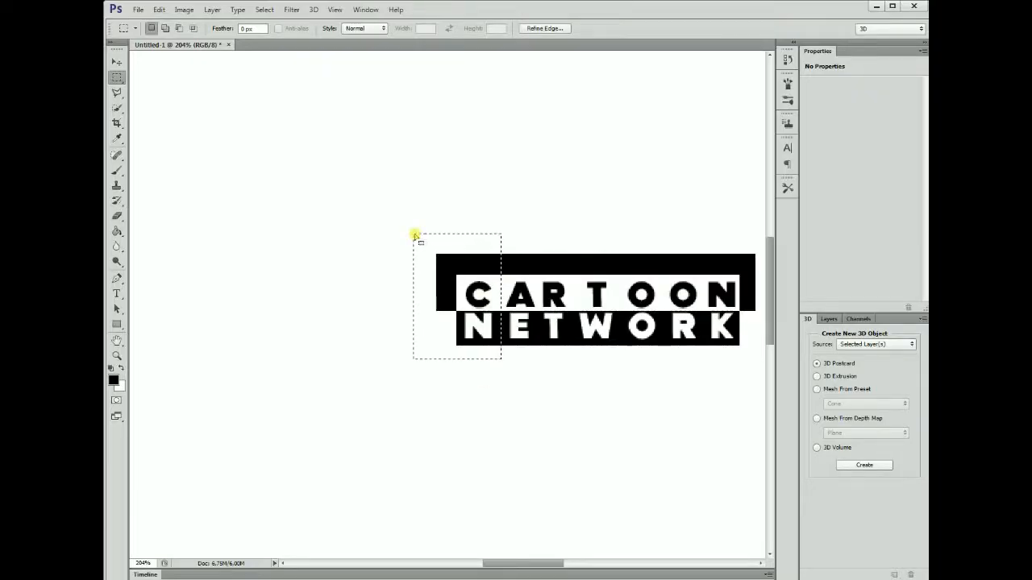
key(alt+BackSpace)
drag(539, 357, 571, 236)
key(ctrl+i)
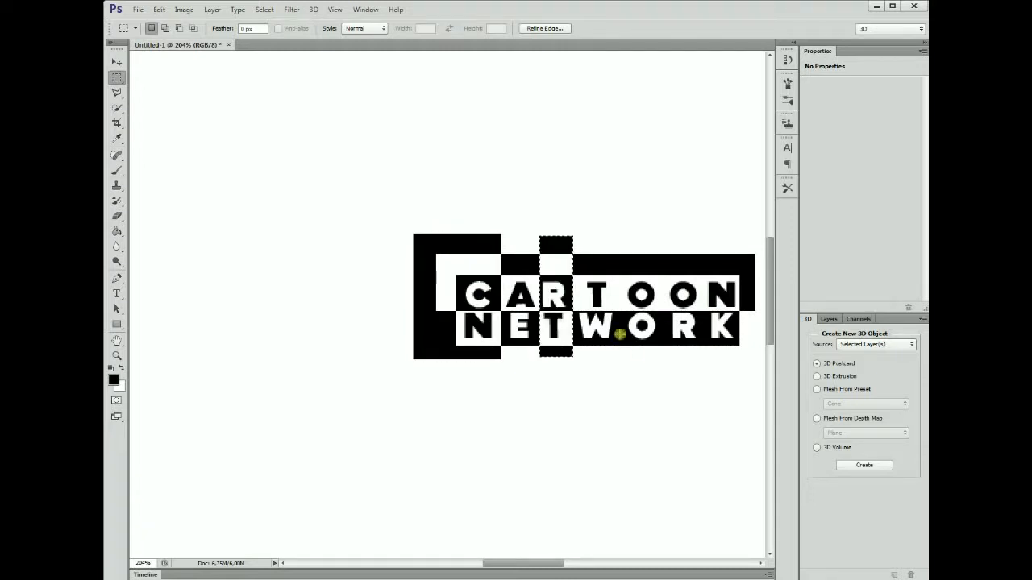
drag(620, 360, 659, 238)
key(ctrl+i)
drag(702, 362, 744, 222)
key(ctrl+i)
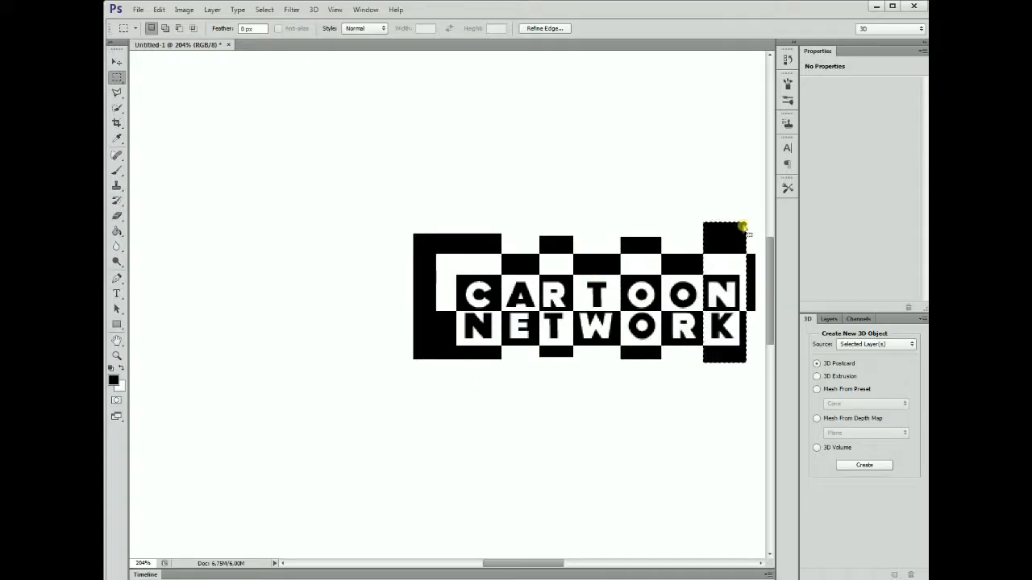
click(525, 155)
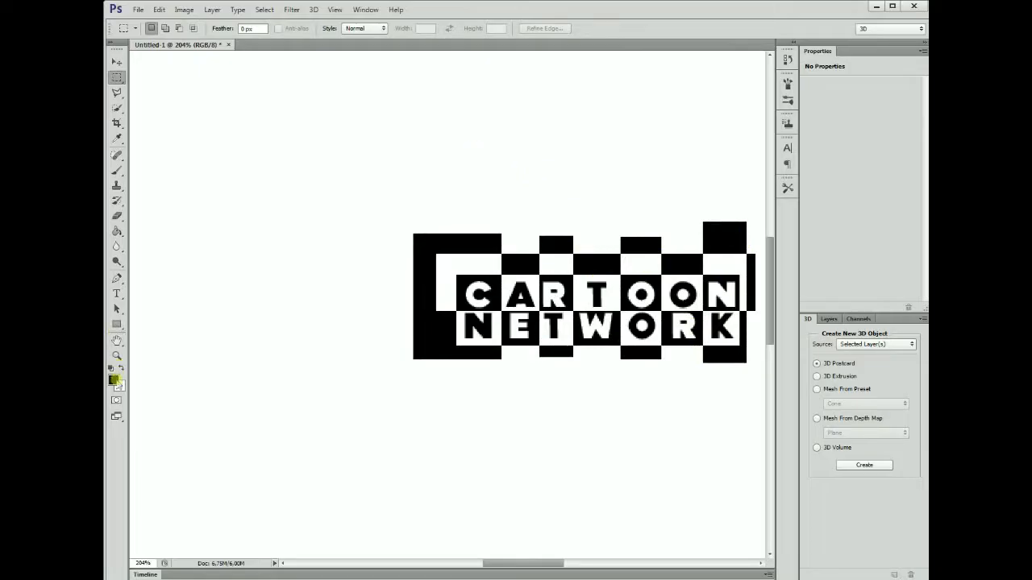
Step: Set the foreground colour to golden yellow #ffd200
click(113, 380)
click(632, 413)
drag(596, 310, 658, 246)
click(733, 283)
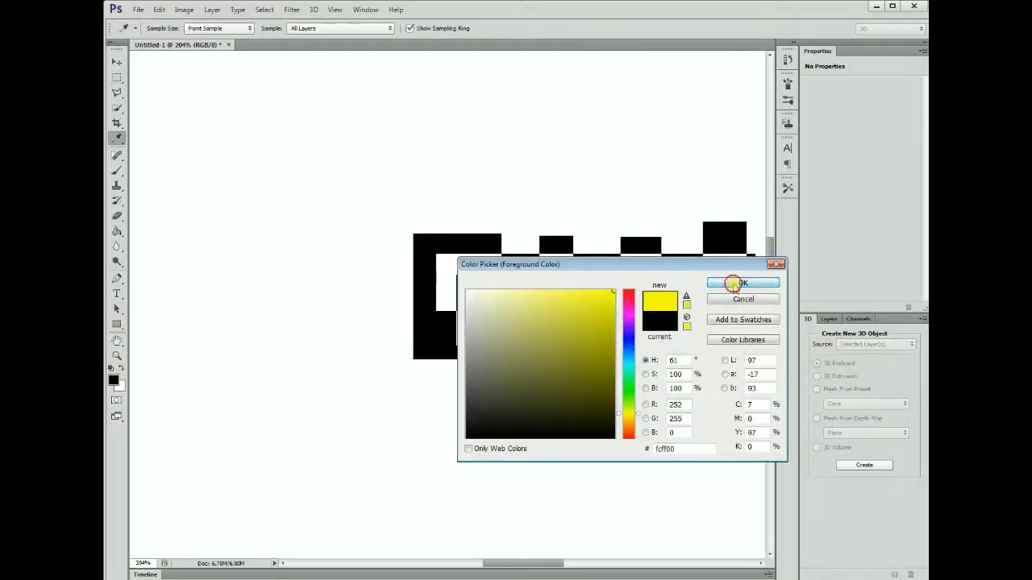
click(114, 383)
click(630, 418)
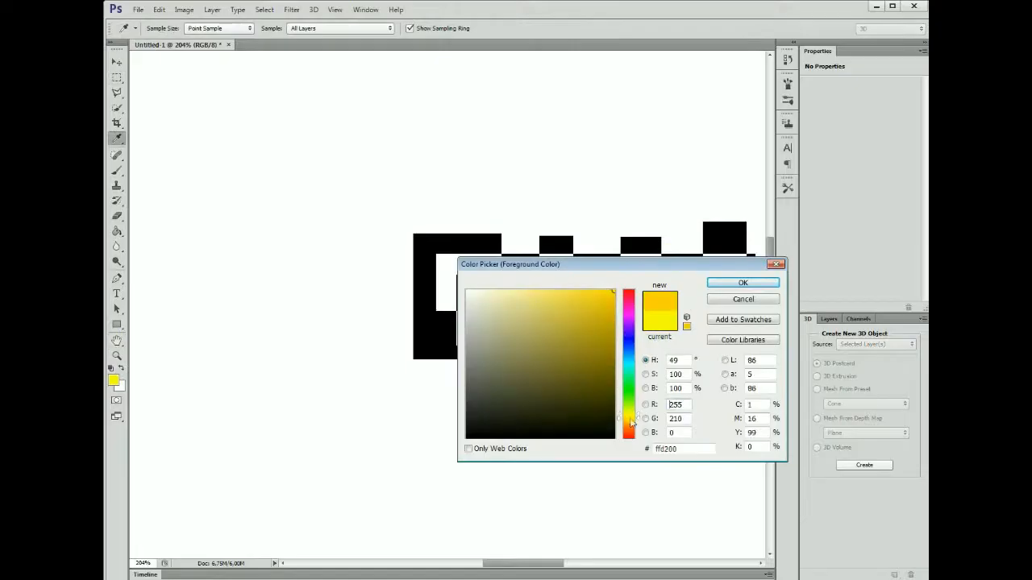
click(741, 284)
Step: Fill the black and white blocks directly above the CARTOON line with golden yellow using the Paint Bucket
click(117, 231)
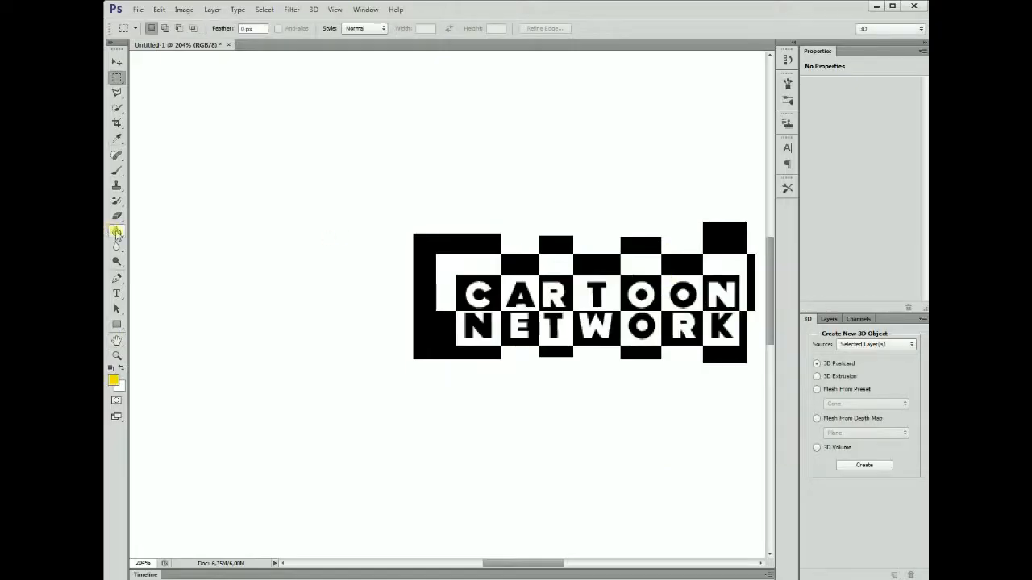
click(486, 263)
click(522, 265)
click(556, 267)
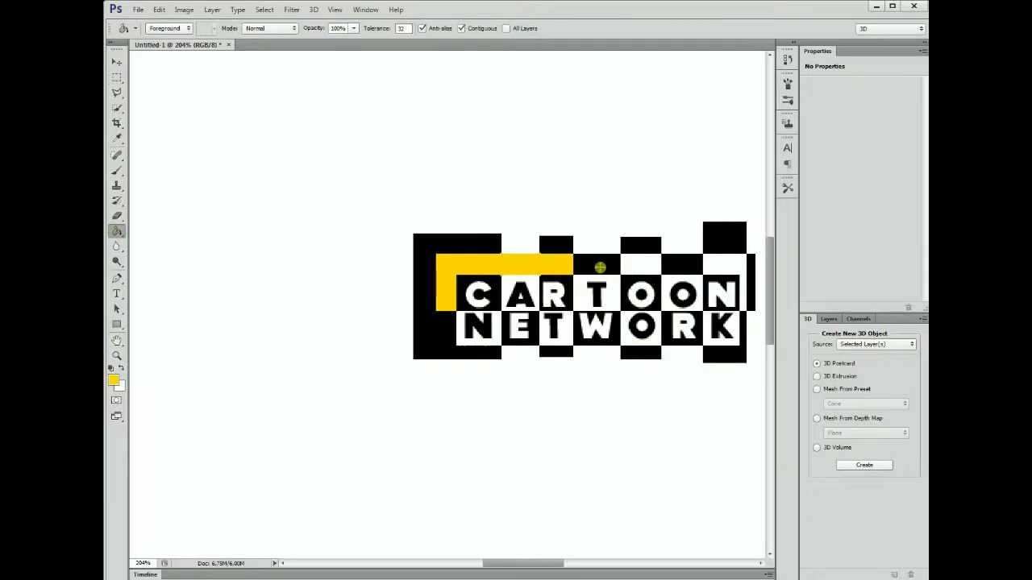
click(600, 268)
click(645, 265)
click(691, 263)
click(727, 265)
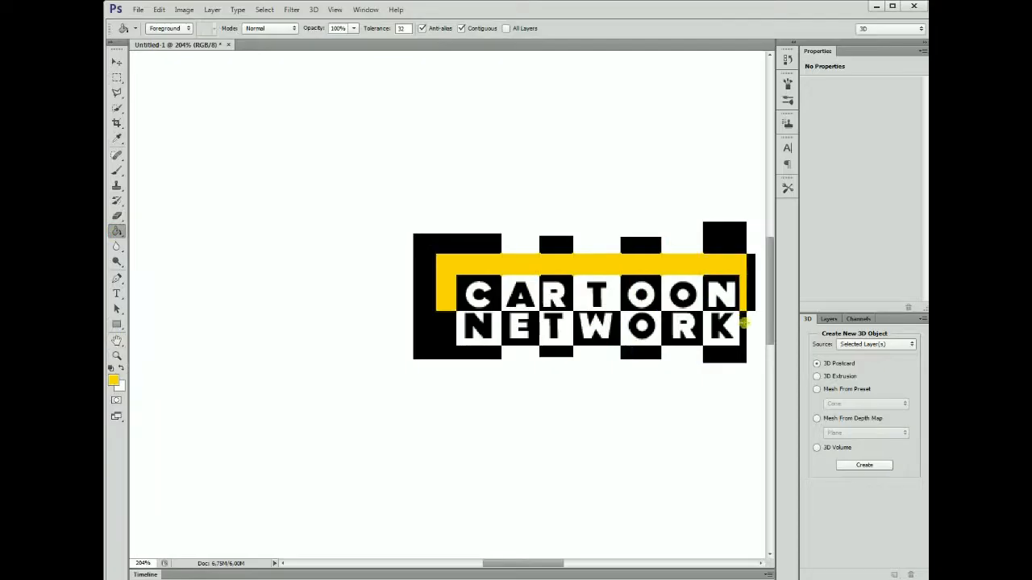
Step: Fill the remaining black blocks around the lettering and the white canvas background with golden yellow
click(743, 323)
click(615, 362)
click(637, 352)
click(556, 351)
click(446, 336)
click(560, 246)
click(654, 247)
click(719, 236)
click(751, 277)
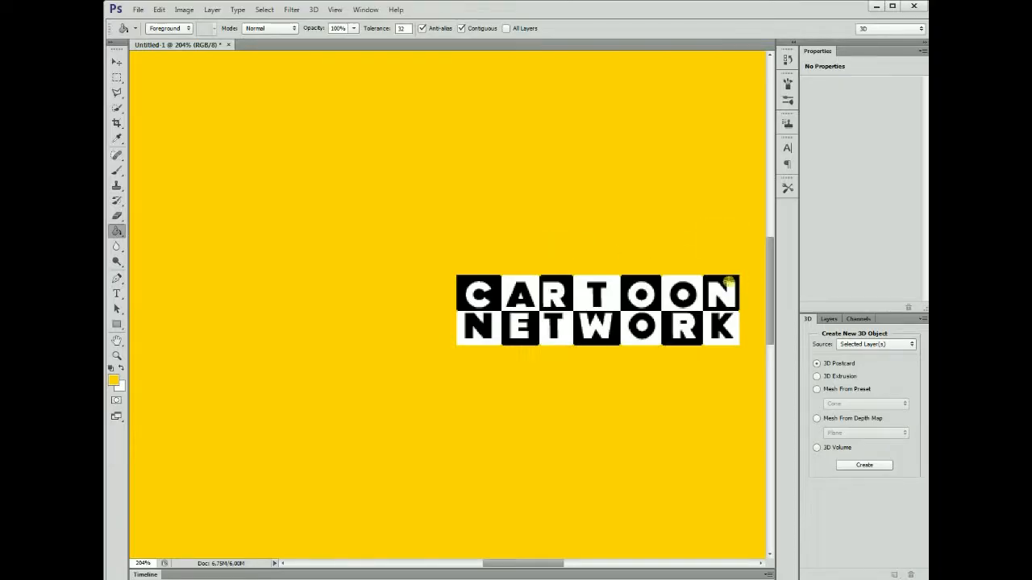
Step: Fill the canvas background with the darker yellow sampled from the panel behind the CN logo
scroll(465, 232, down, 6)
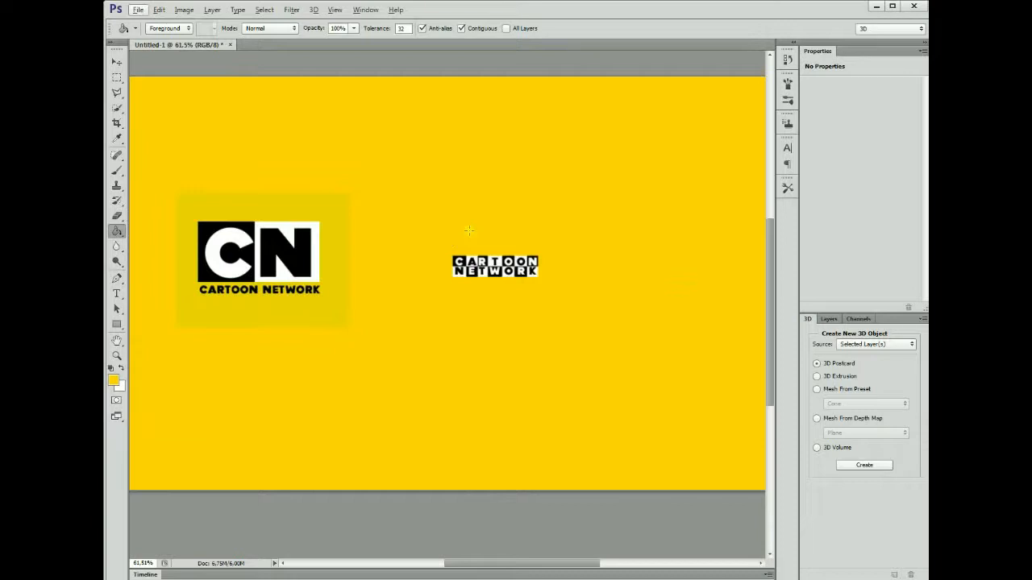
click(211, 10)
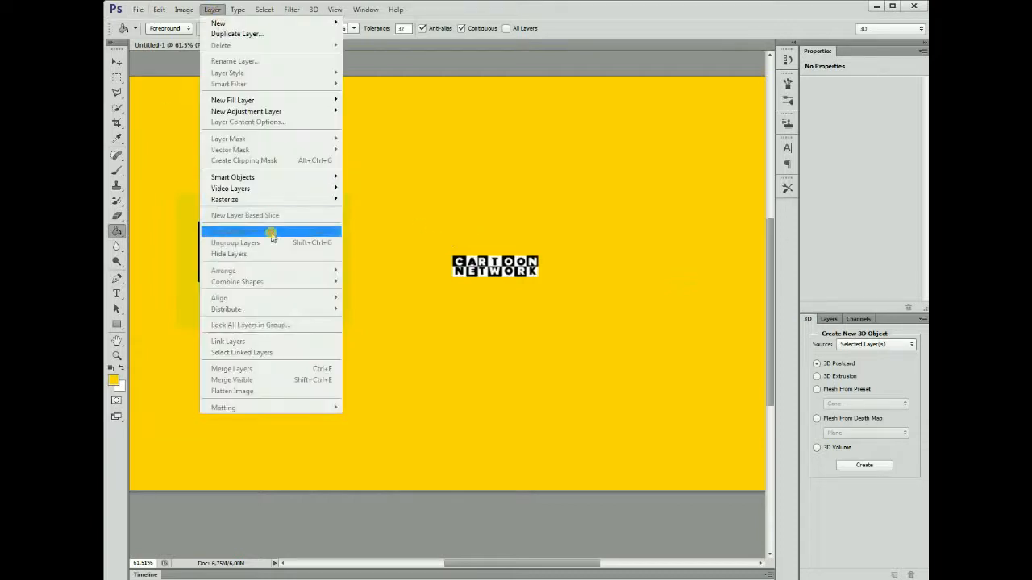
click(117, 79)
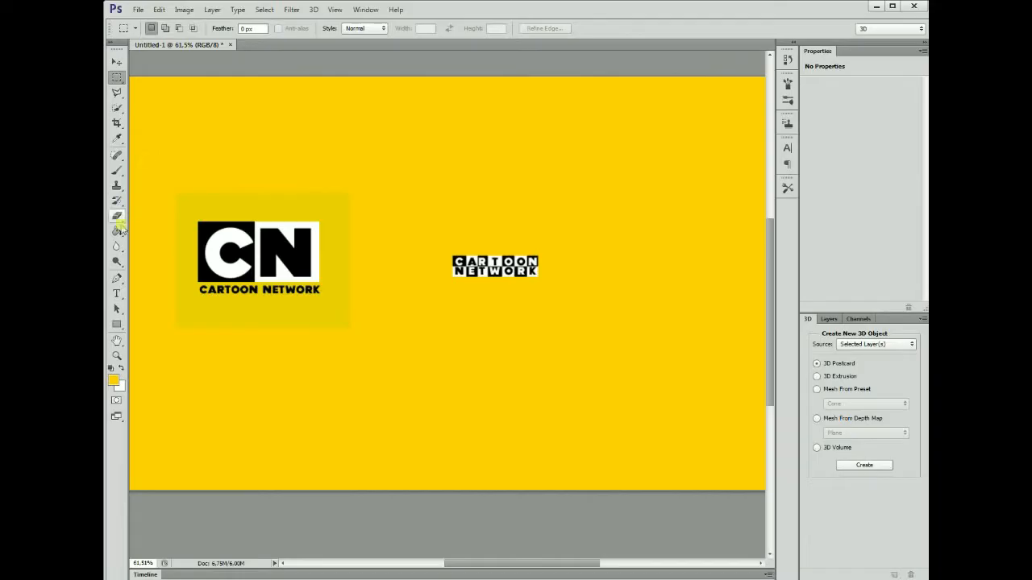
click(117, 140)
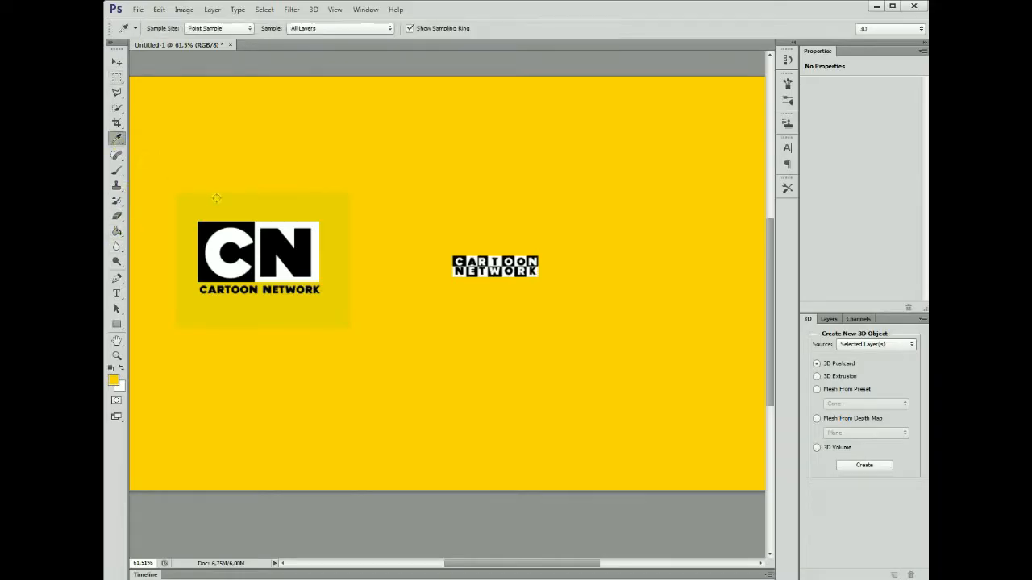
key(g)
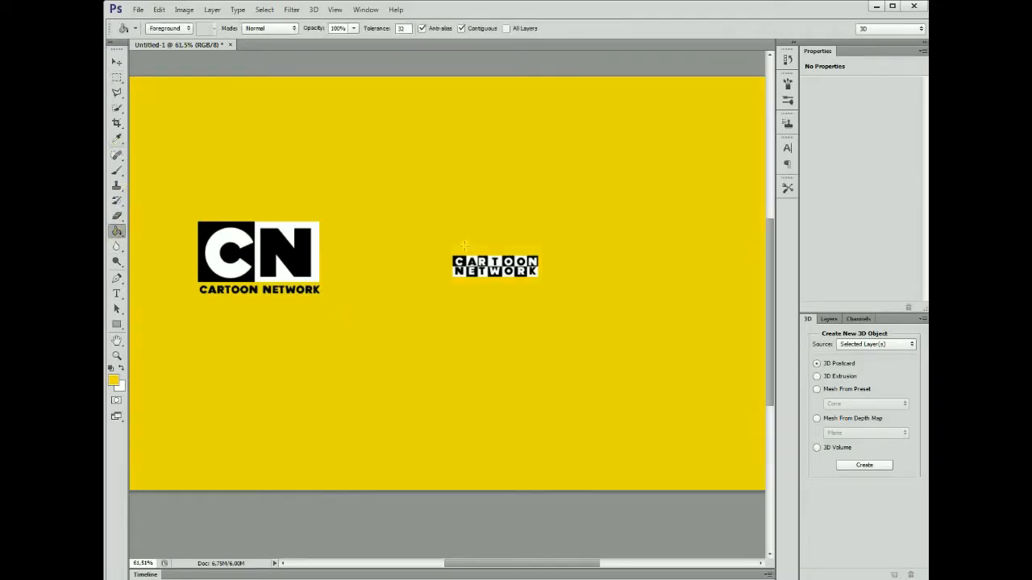
Step: Sample the golden yellow and fill the area around the CN logo so it matches the canvas background
click(118, 139)
click(421, 181)
click(118, 230)
click(258, 205)
Step: Select the checkered CARTOON NETWORK logo, enlarge it to about 163% with Free Transform, and deselect
click(117, 76)
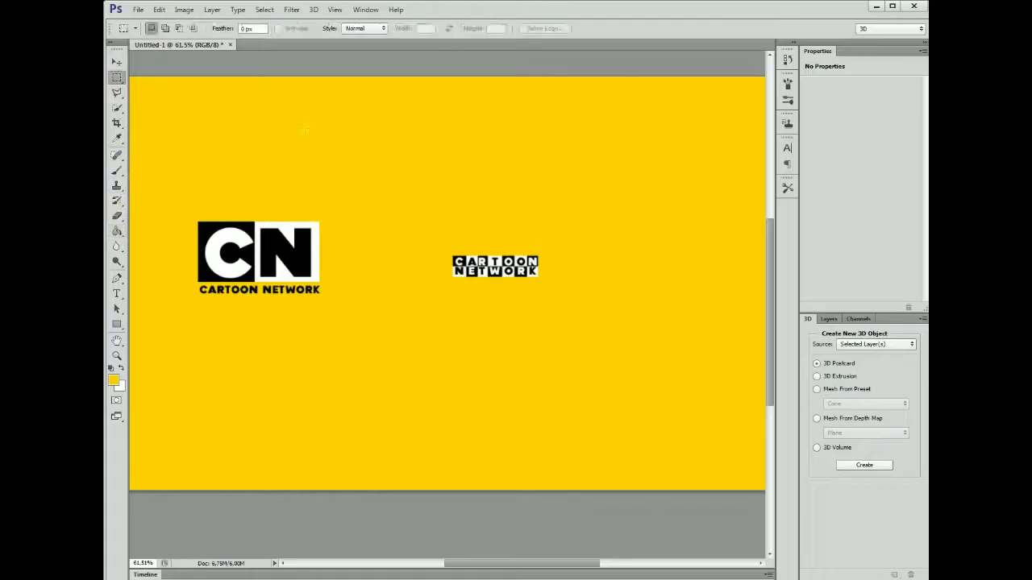
drag(466, 283, 446, 289)
right_click(513, 277)
click(597, 414)
mouse_move(553, 247)
mouse_down()
mouse_move(620, 220)
mouse_move(536, 243)
mouse_up()
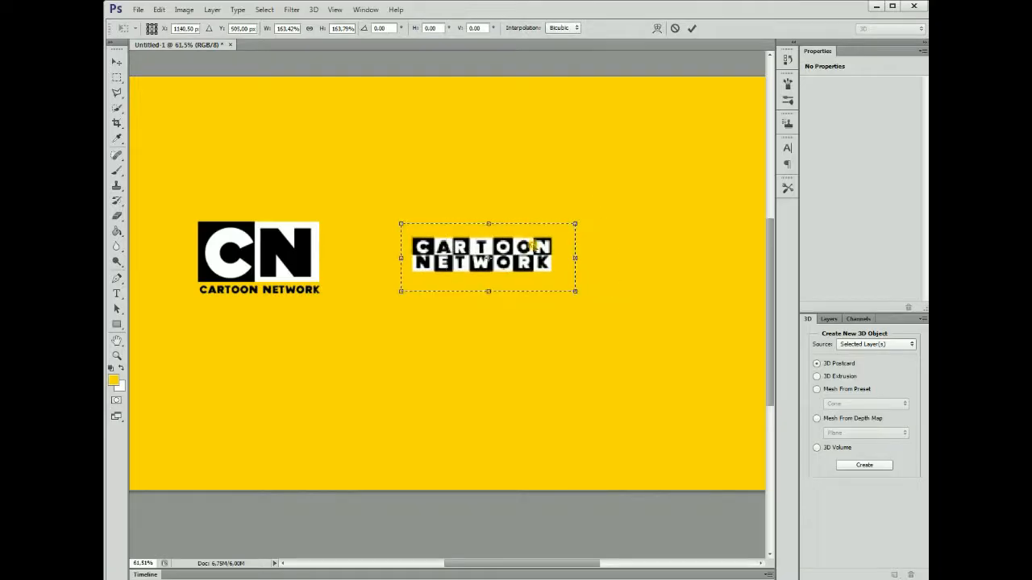
key(Return)
click(667, 314)
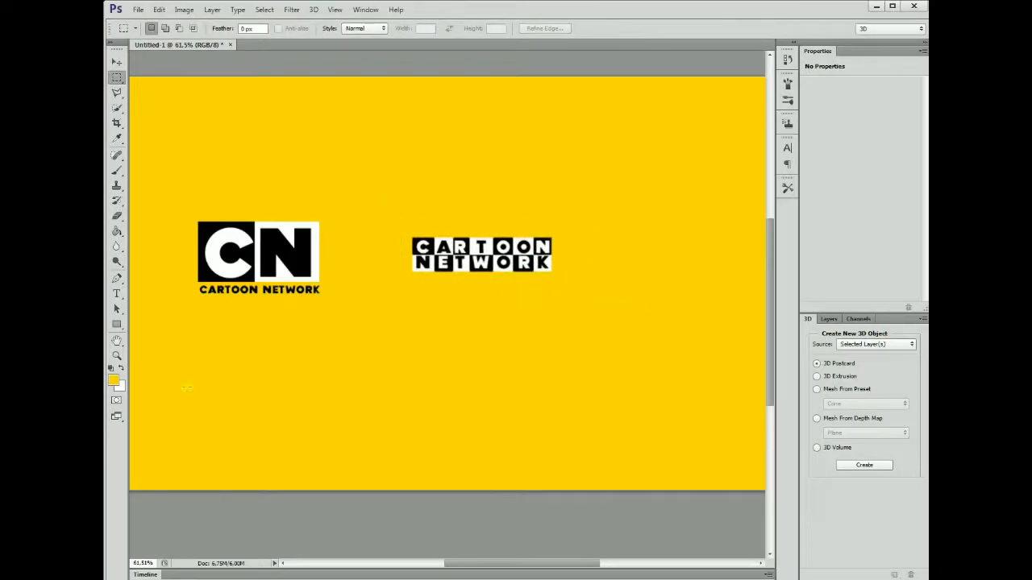
Step: Swap the foreground and background colours and draw a rectangular selection around the checkered logo
click(122, 368)
drag(400, 226, 563, 299)
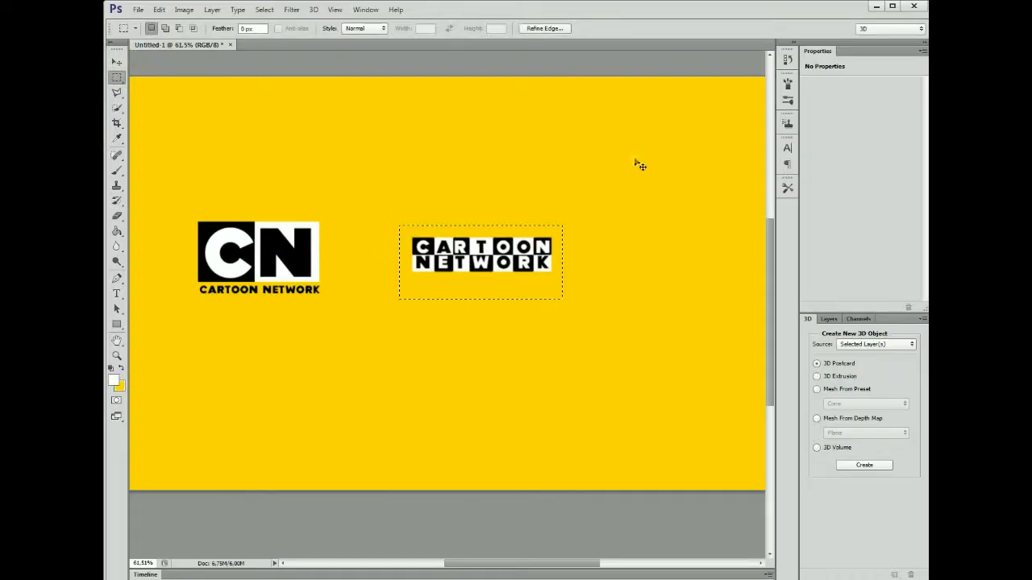
click(117, 62)
Step: Duplicate the checkered logo and arrange the copies in a vertical column of eight beside the CN logo
mouse_move(483, 266)
mouse_down()
mouse_move(449, 129)
mouse_move(459, 280)
mouse_move(461, 212)
mouse_move(489, 302)
mouse_move(492, 276)
mouse_move(504, 304)
mouse_move(483, 311)
mouse_move(501, 317)
mouse_move(469, 346)
mouse_move(469, 362)
mouse_move(487, 247)
mouse_up()
key(ctrl+j)
key(ctrl+j)
key(ctrl+j)
key(ctrl+j)
key(ctrl+j)
drag(474, 304, 474, 405)
key(ctrl+v)
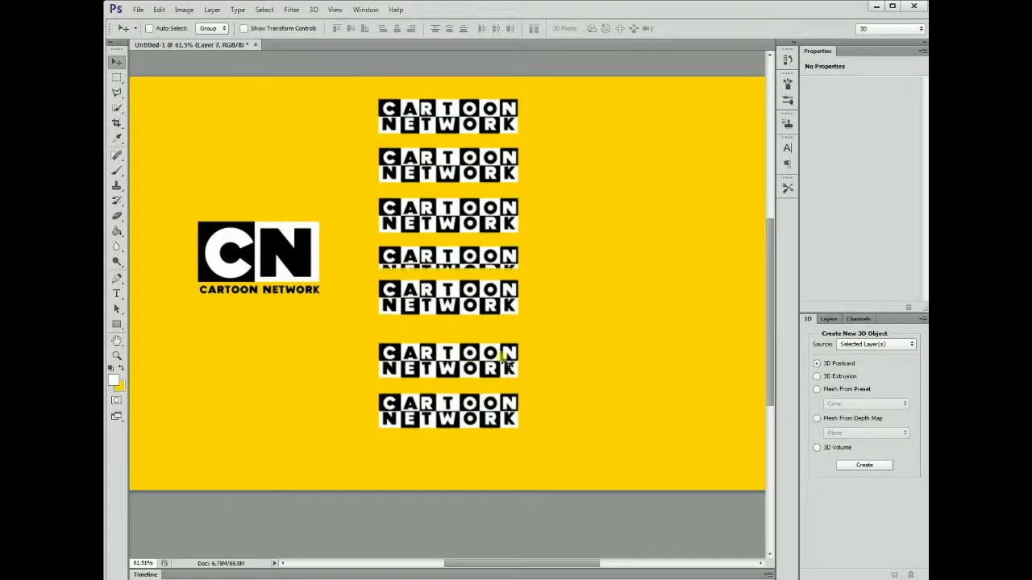
drag(468, 345, 469, 454)
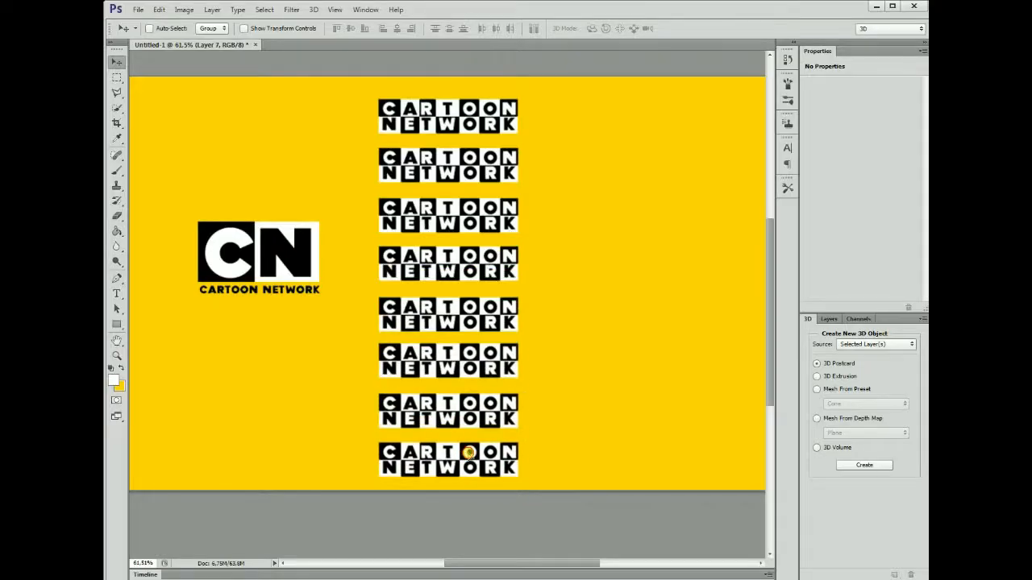
Step: Select the uppermost checkered logo in the column and try to apply a Gradient Map to it
click(117, 76)
drag(527, 94, 368, 135)
click(184, 10)
mouse_move(214, 40)
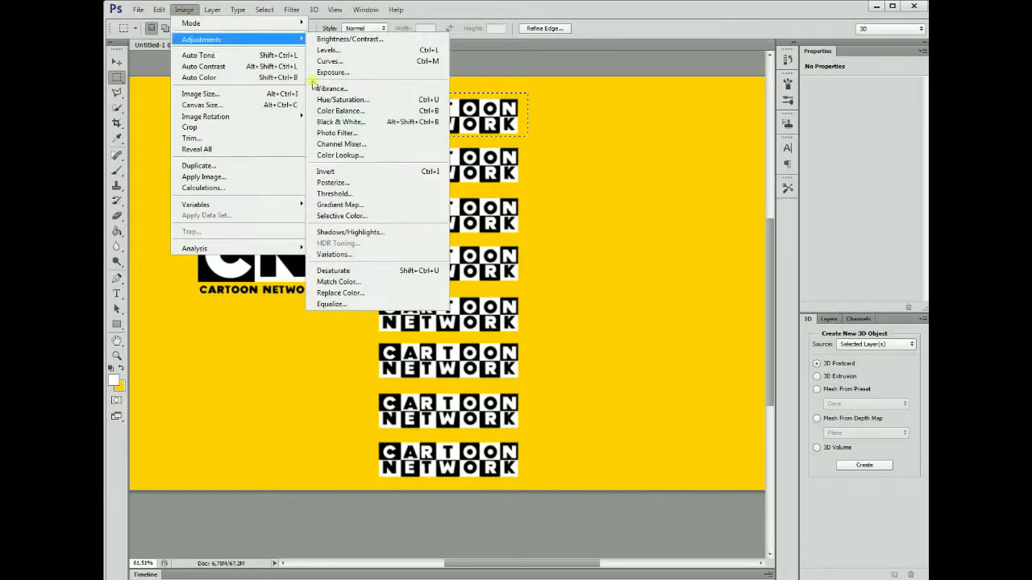
click(378, 205)
click(518, 227)
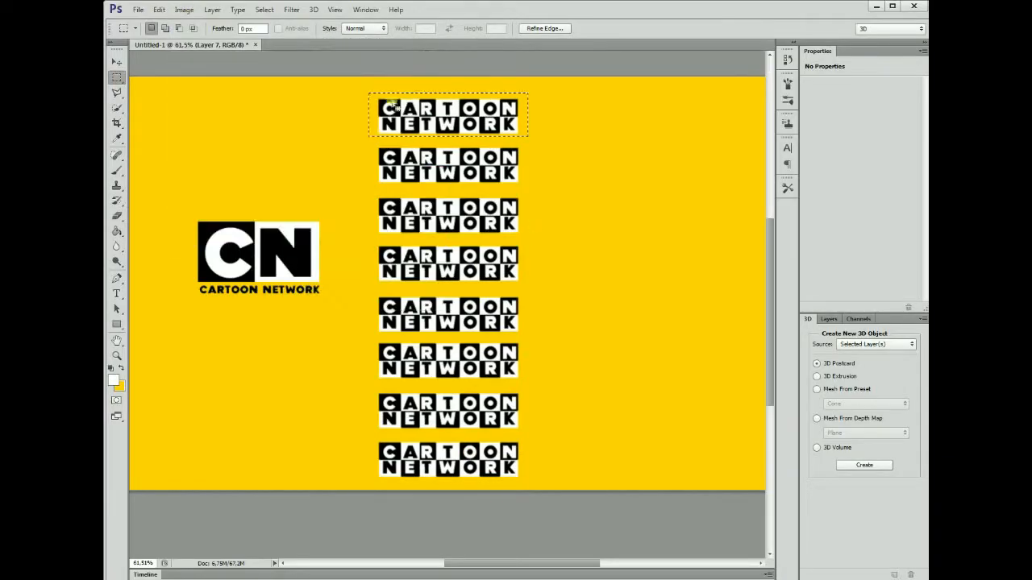
Step: Flatten the image and apply a white-to-yellow Gradient Map to the selected uppermost logo
click(212, 10)
click(274, 386)
click(184, 9)
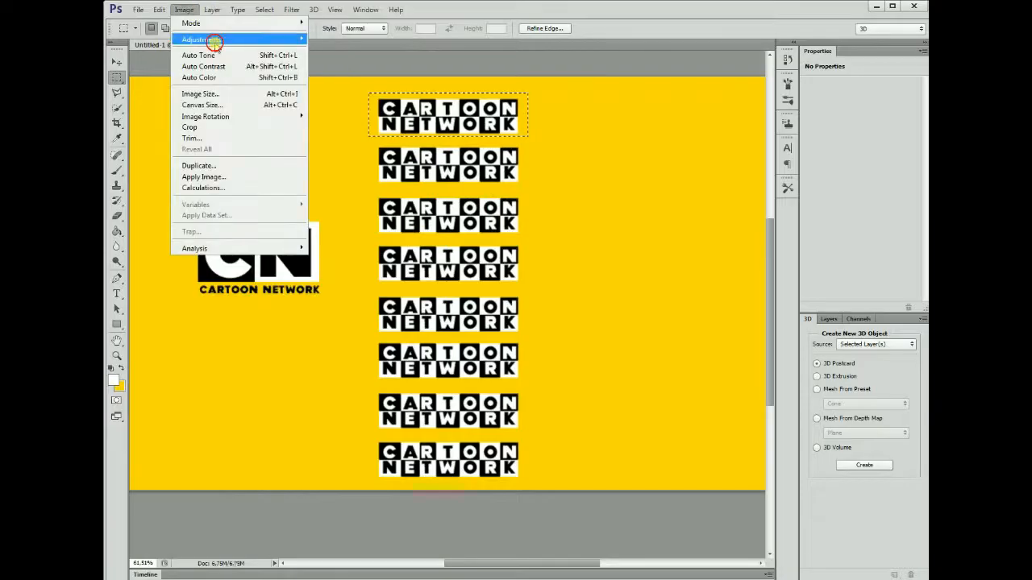
mouse_move(214, 41)
click(379, 203)
drag(565, 149, 681, 173)
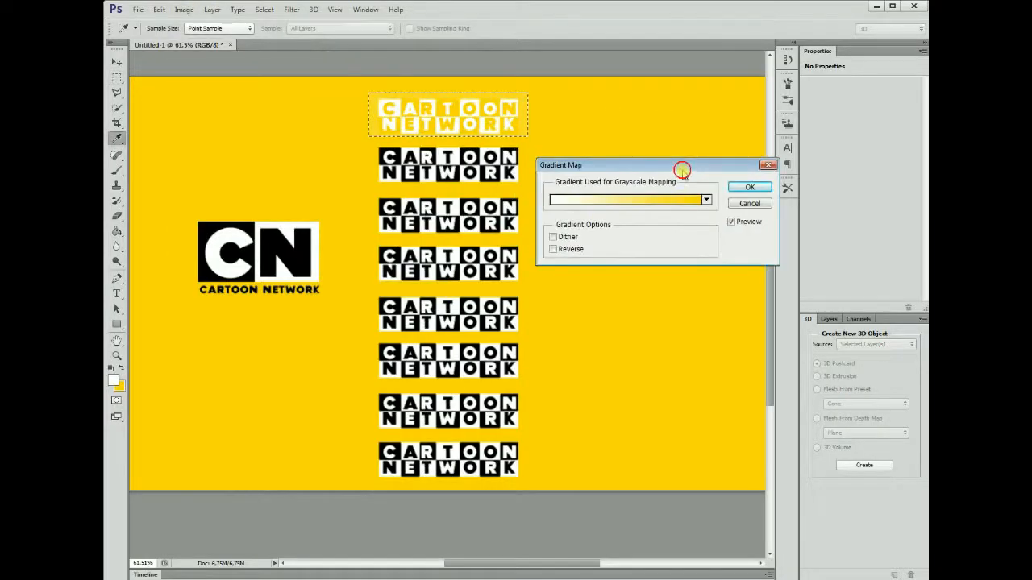
click(748, 185)
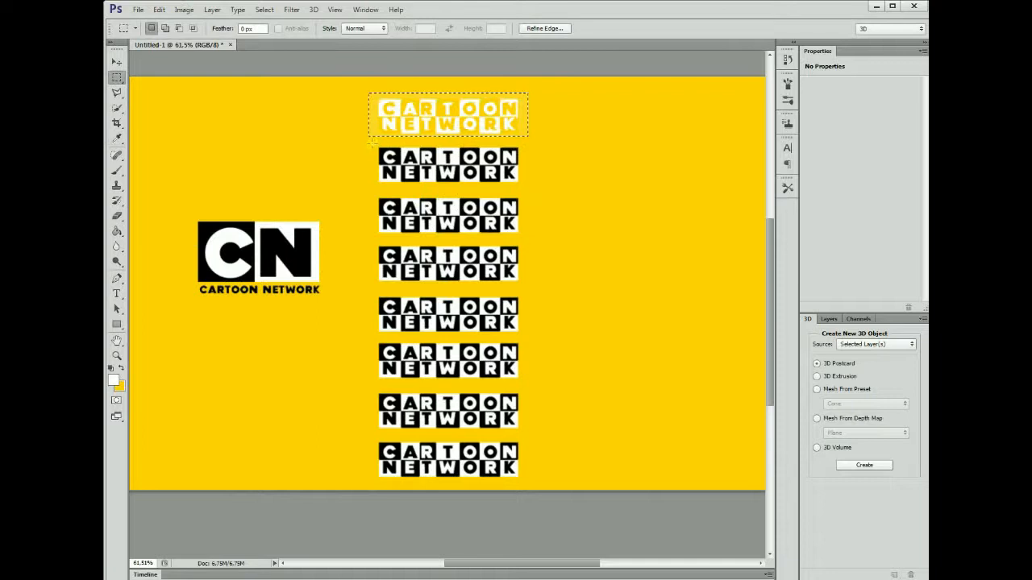
Step: Select the second logo in the column and apply a Gradient Map with the Black, White preset
click(185, 10)
mouse_move(215, 37)
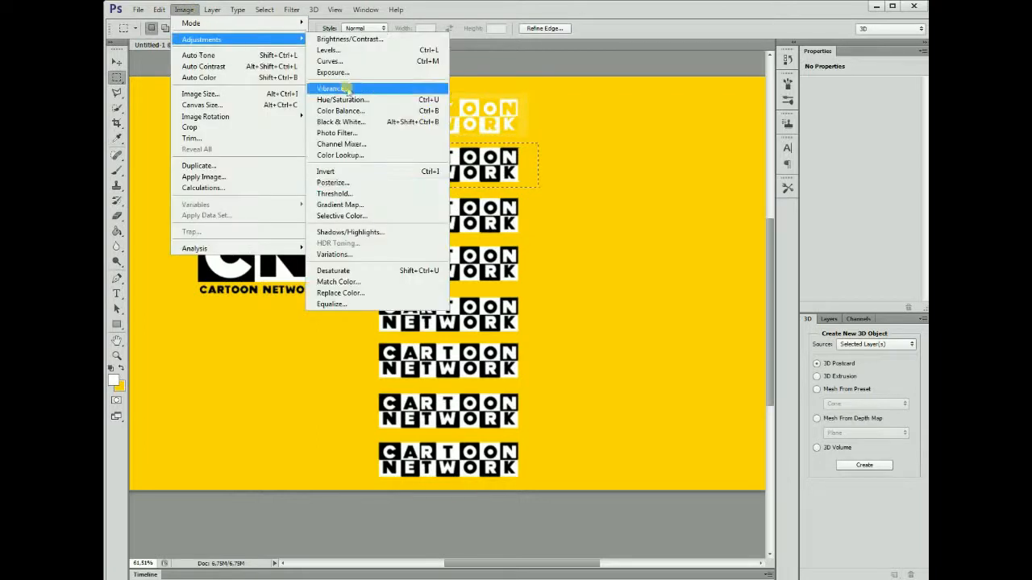
click(385, 202)
click(657, 201)
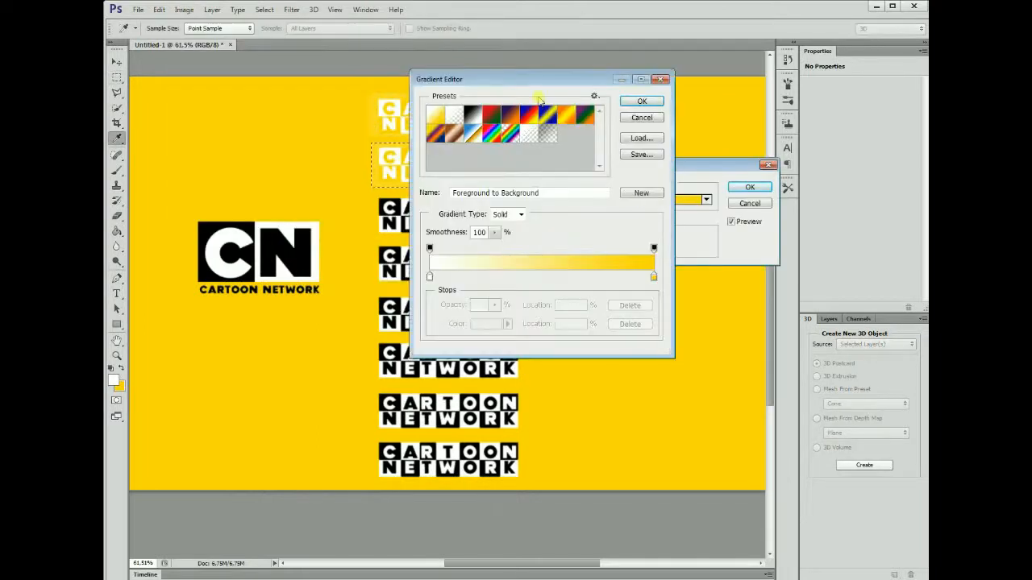
drag(540, 79, 640, 79)
click(610, 115)
click(592, 115)
click(554, 115)
click(573, 120)
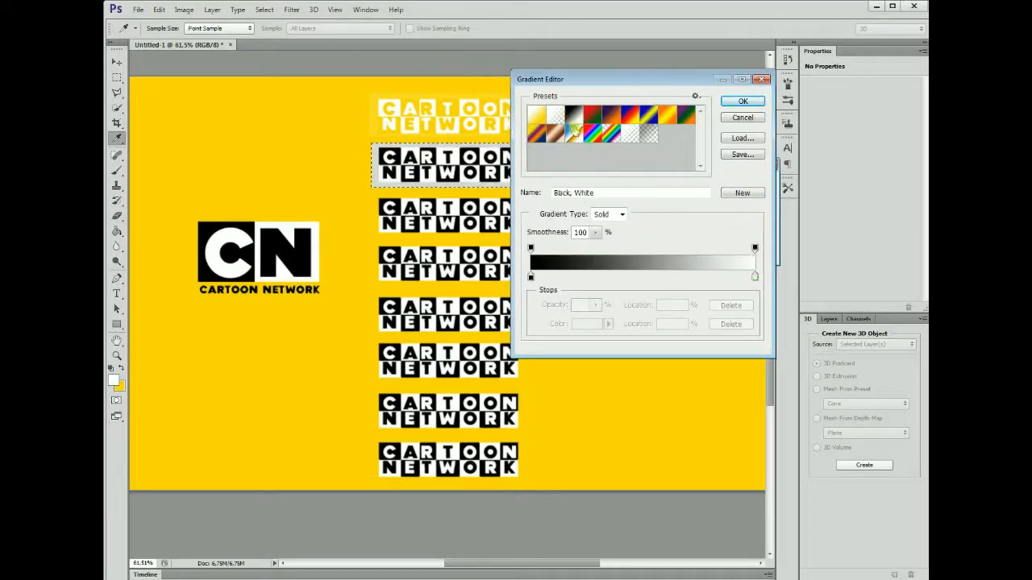
click(744, 100)
click(745, 182)
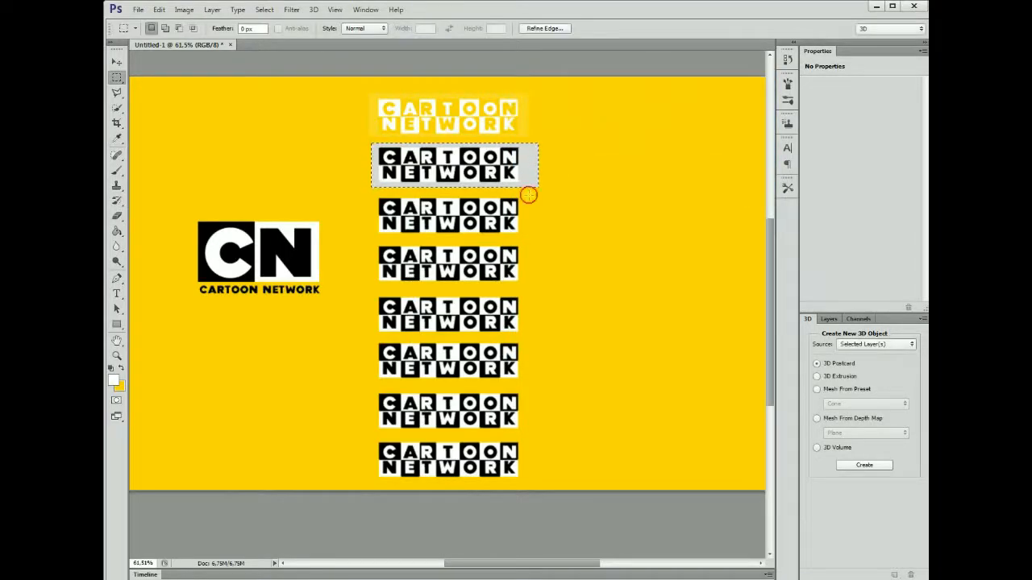
Step: Draw a rectangular marquee closely around the third checkered logo in the column
drag(377, 236, 370, 236)
click(183, 9)
mouse_move(202, 39)
click(536, 160)
click(519, 198)
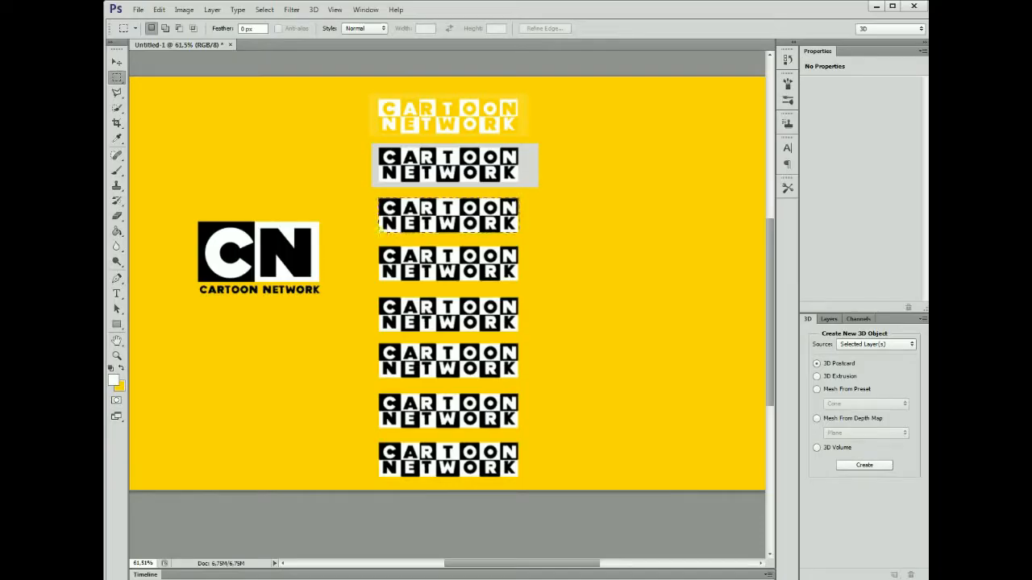
drag(377, 231, 377, 233)
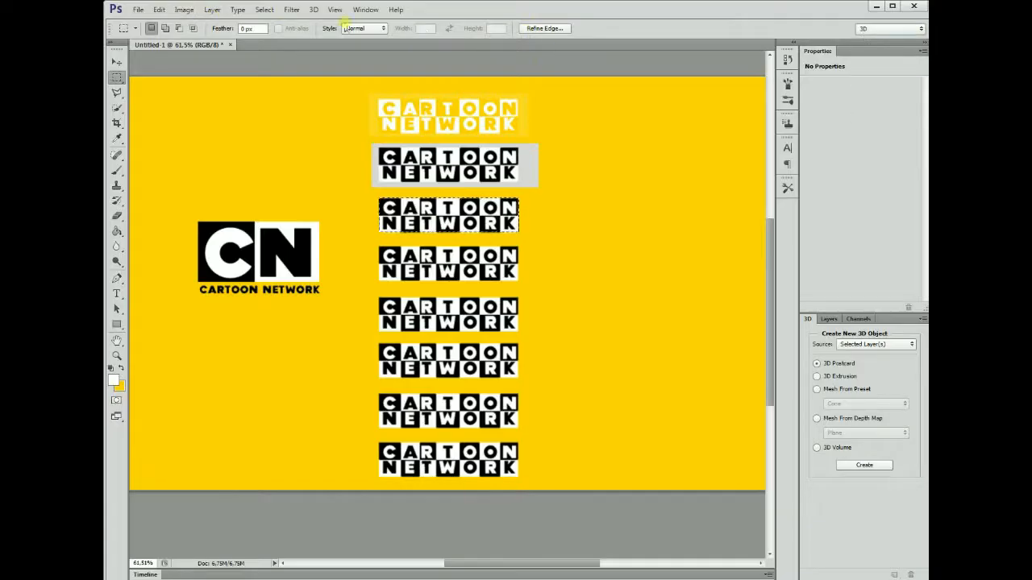
click(212, 9)
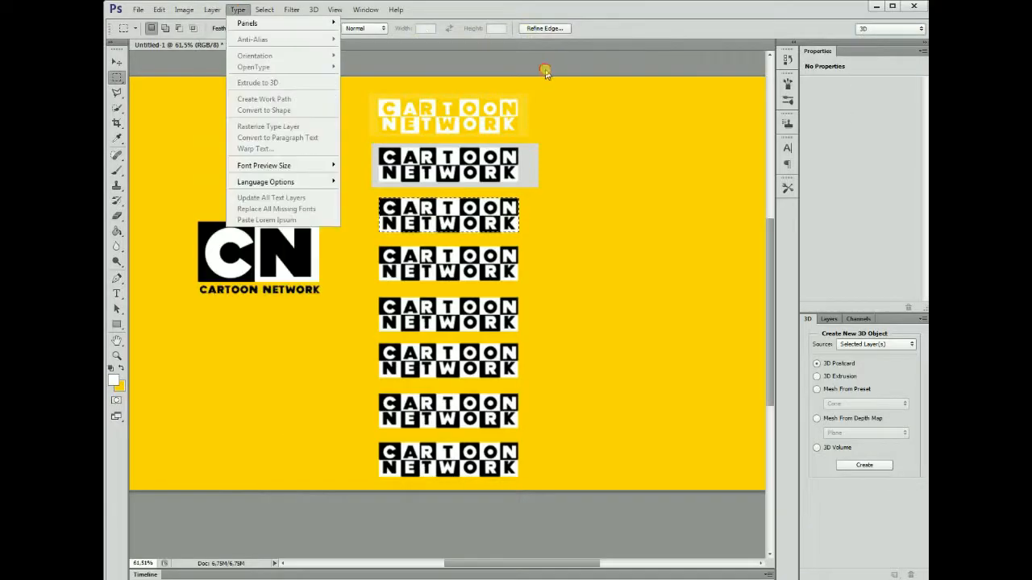
click(555, 29)
click(575, 350)
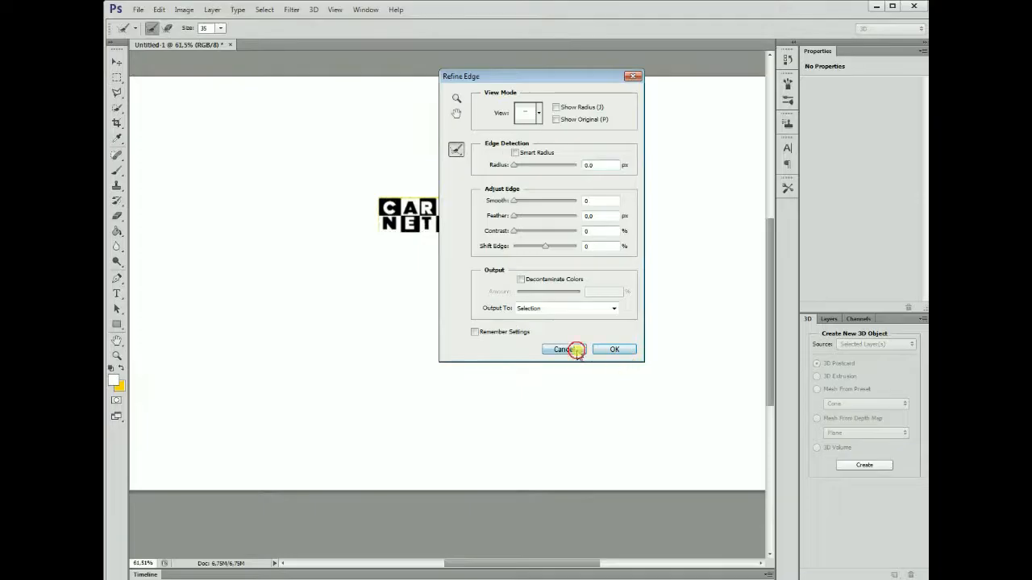
click(534, 136)
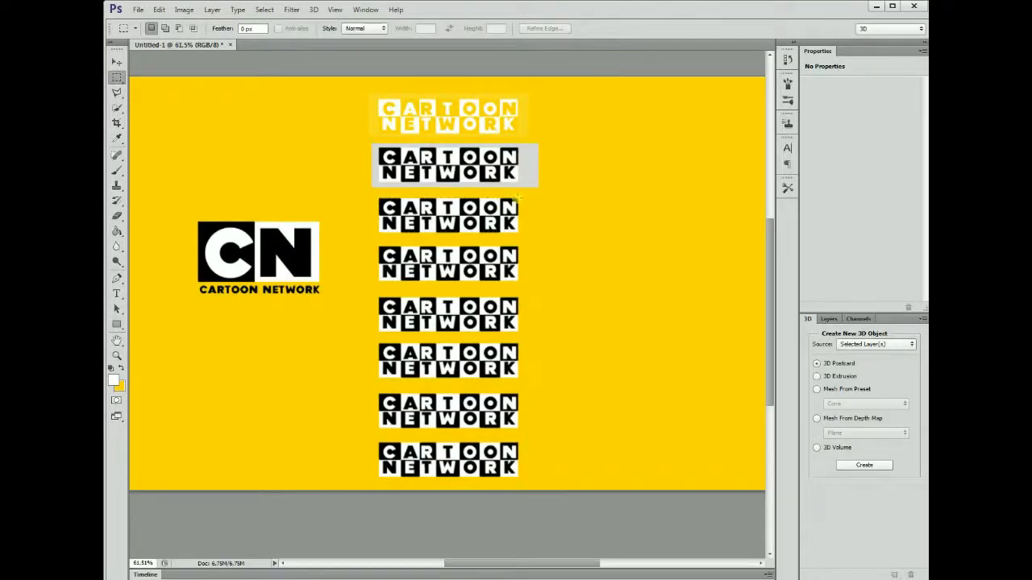
Step: Draw a rectangular marquee tightly around the third checkered logo and create a 3D extrusion from the Background layer
drag(377, 231, 378, 232)
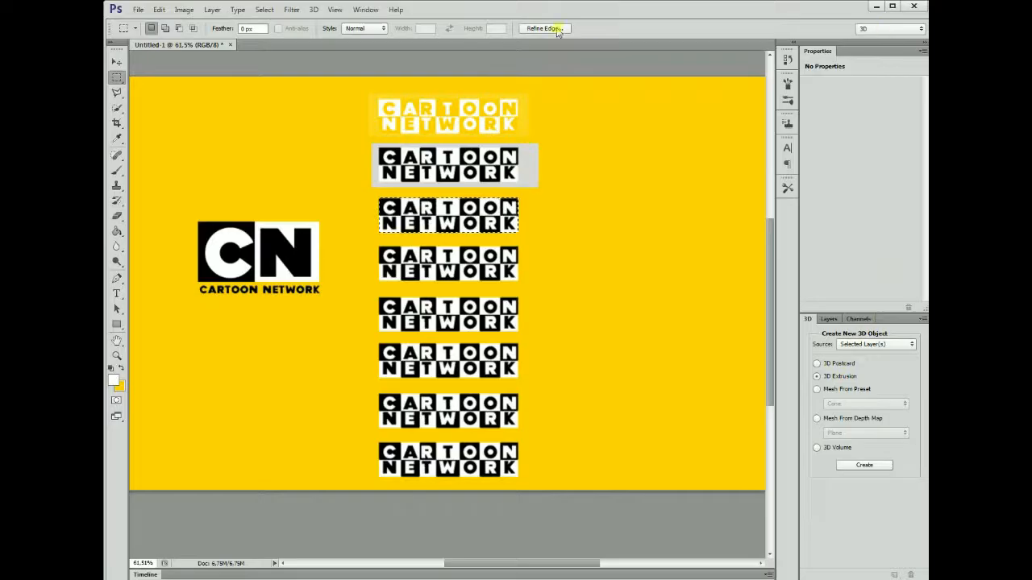
click(314, 9)
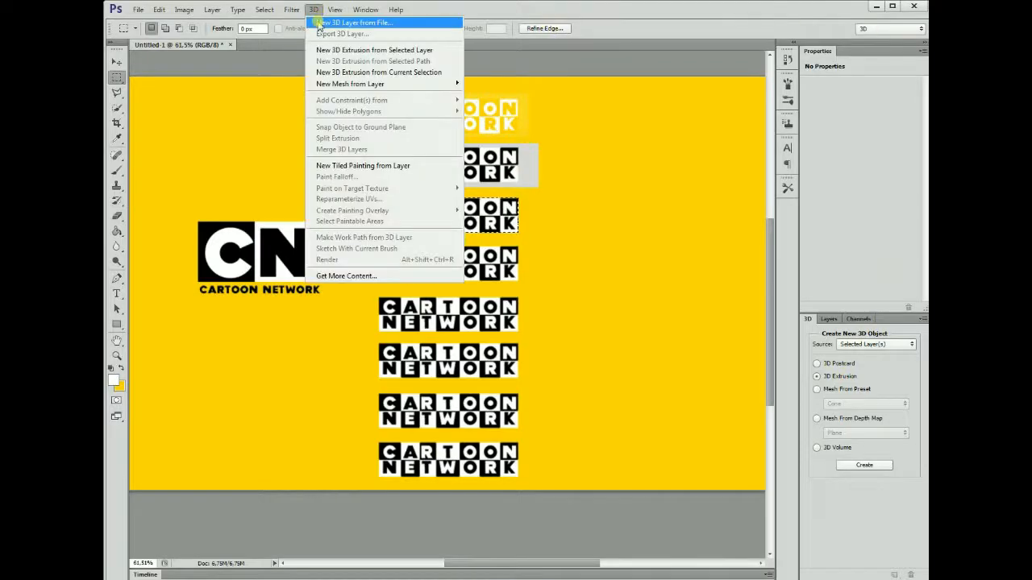
click(318, 24)
click(652, 432)
click(314, 9)
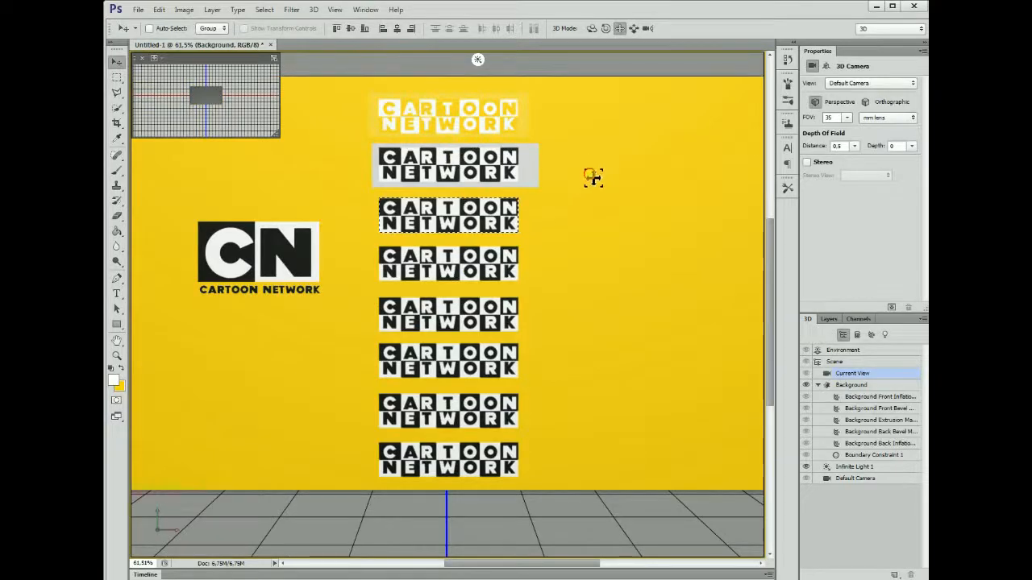
Step: Try orbiting the extruded background with an orthographic camera and undo the view changes
click(591, 28)
drag(627, 180, 820, 127)
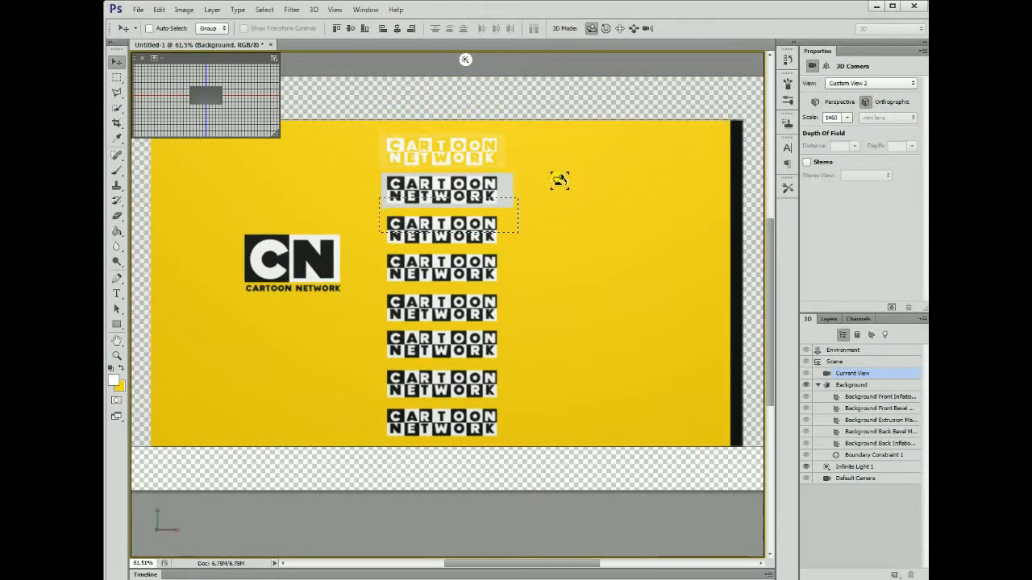
key(ctrl+alt+z)
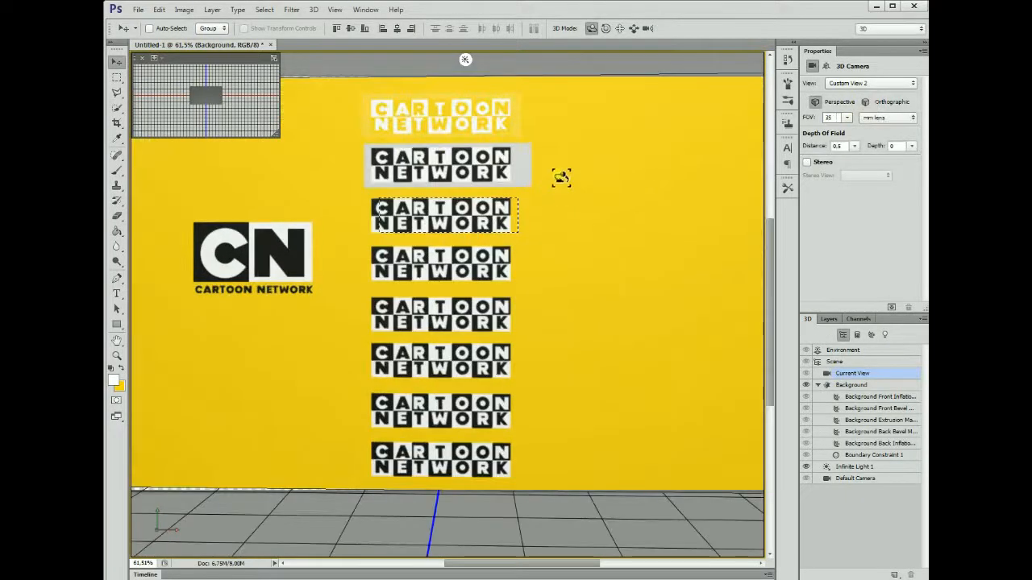
key(ctrl+alt+z)
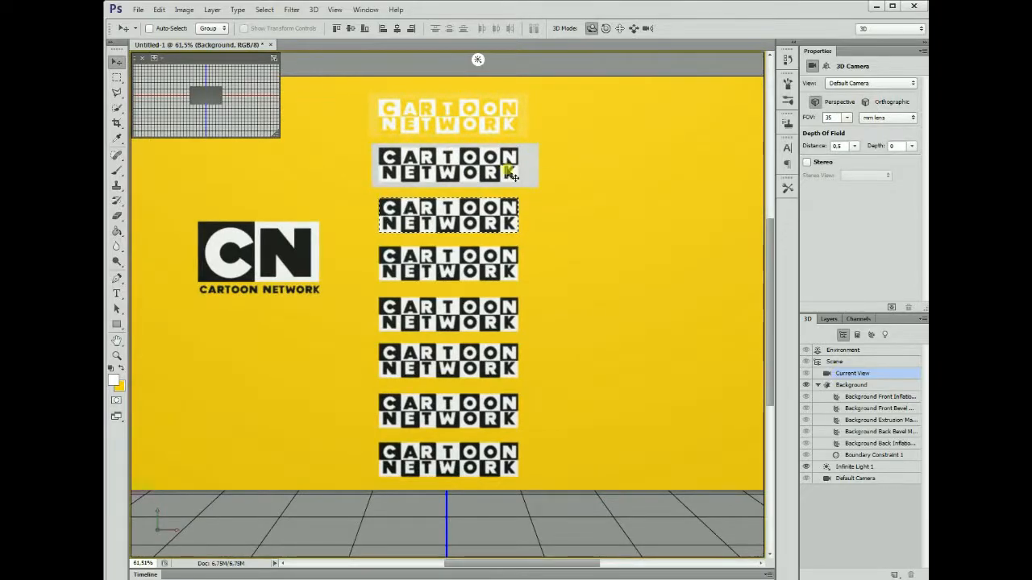
key(ctrl+alt+z)
Step: Move the separate copy of the third logo to the empty area beside the column and create a 3D extrusion from it
drag(413, 209, 578, 235)
click(313, 10)
click(427, 50)
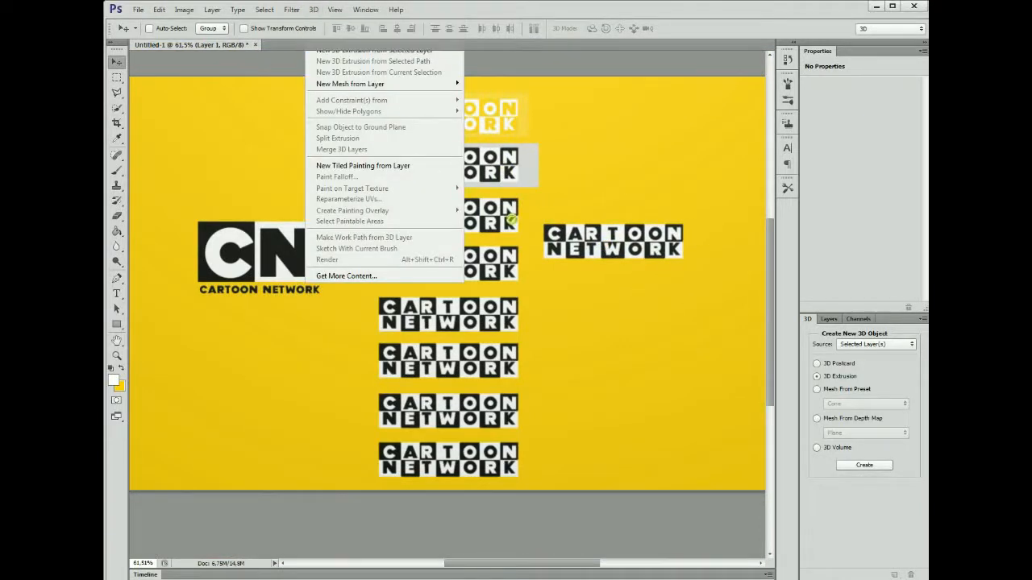
drag(613, 248, 656, 149)
Step: Select the extruded checkered logo's mesh, try sliding it in the 3D scene and undo the slide
click(606, 28)
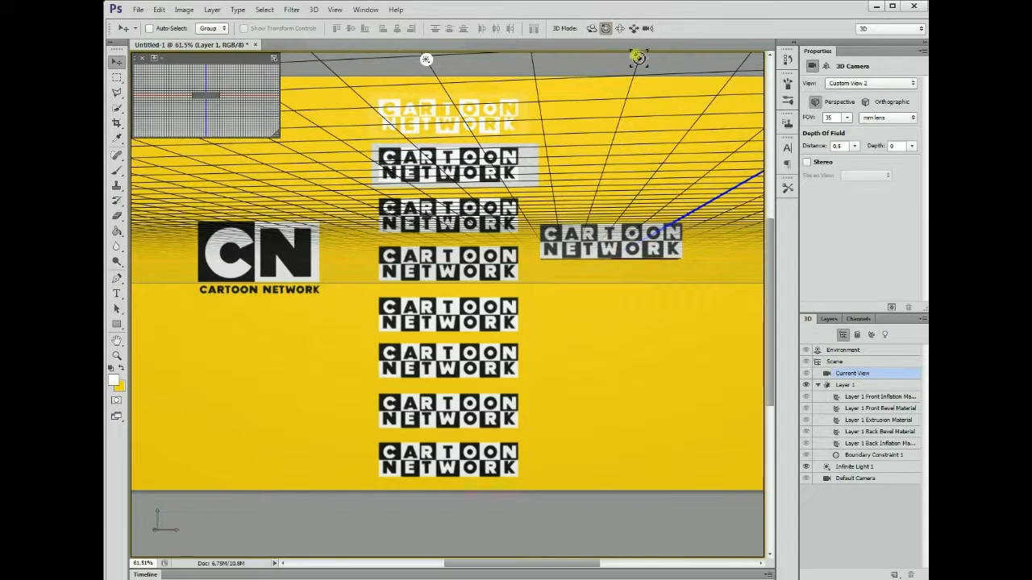
click(633, 29)
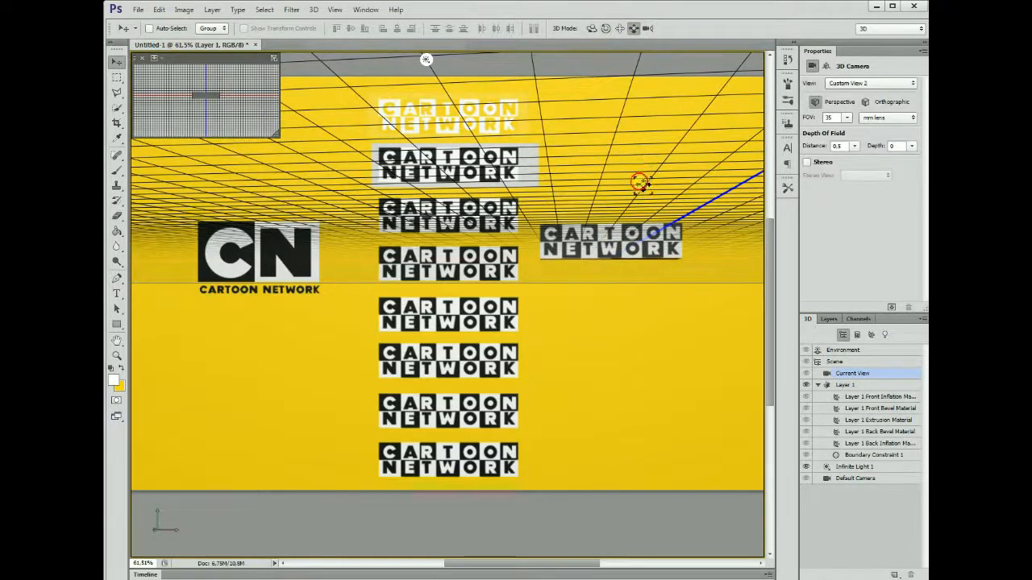
click(590, 246)
drag(610, 208, 698, 182)
key(ctrl+z)
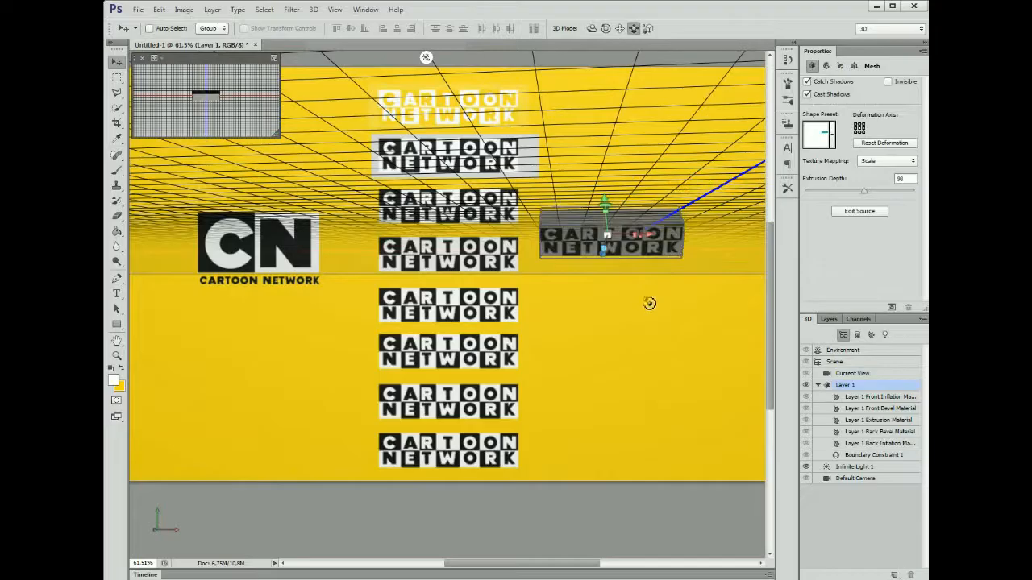
Step: Roll the extruded checkered logo to a tilt, move it below the CN logo and rotate it to show its underside
click(605, 30)
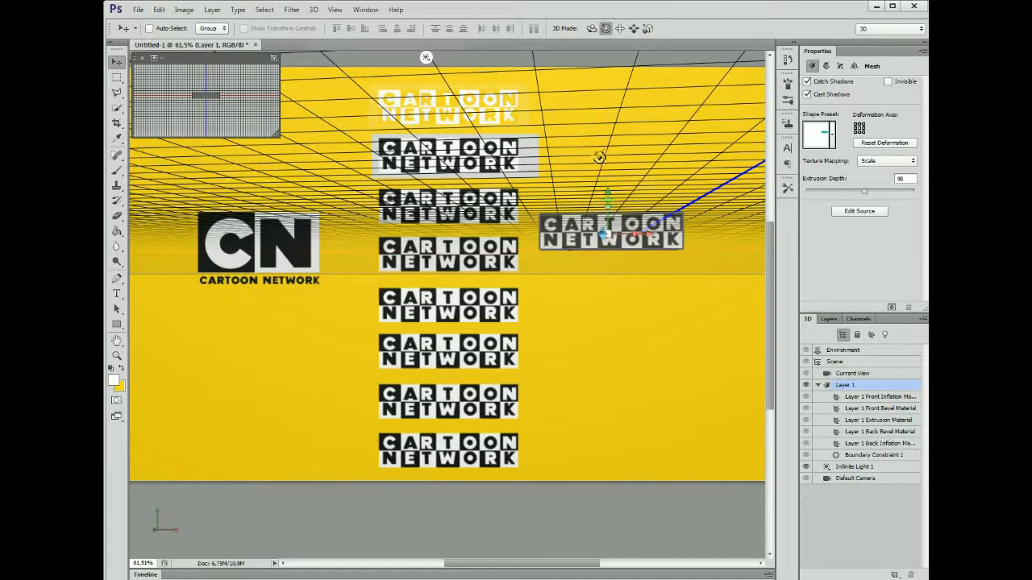
drag(629, 133, 676, 133)
drag(560, 150, 629, 32)
click(622, 30)
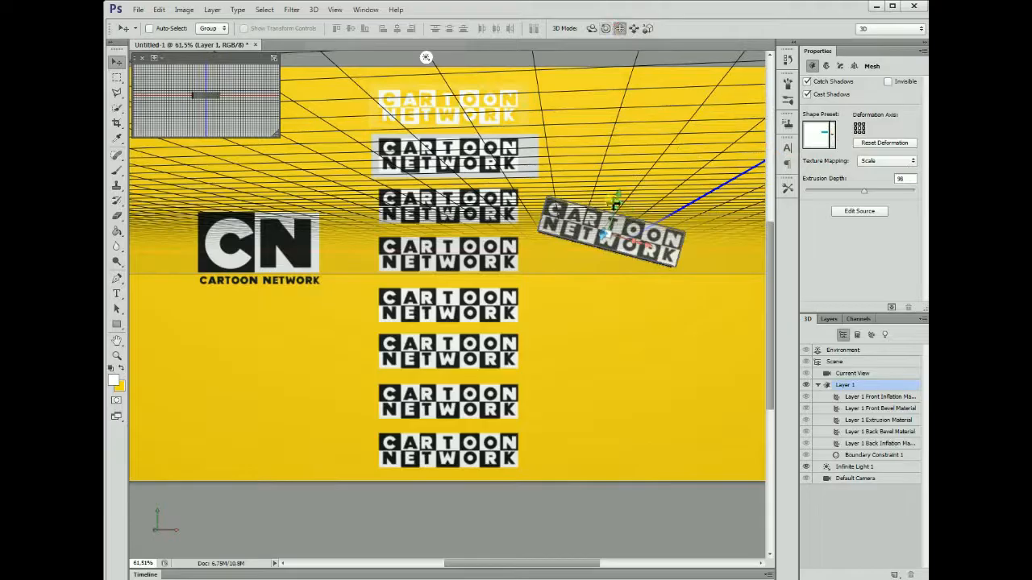
drag(646, 216, 387, 329)
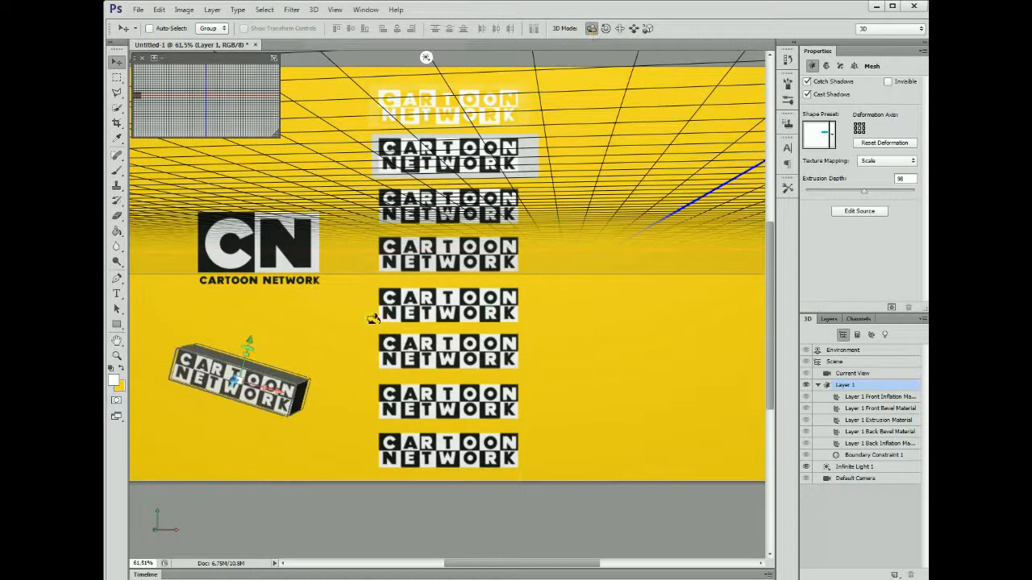
drag(304, 326, 279, 281)
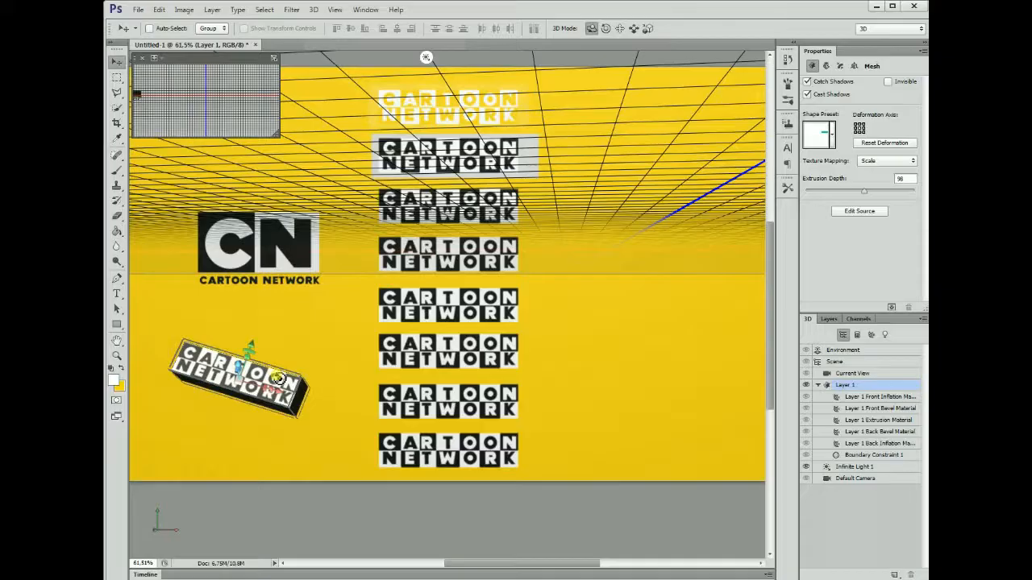
Step: Flatten the image to merge the tilted 3D checkered logo into the background
click(116, 78)
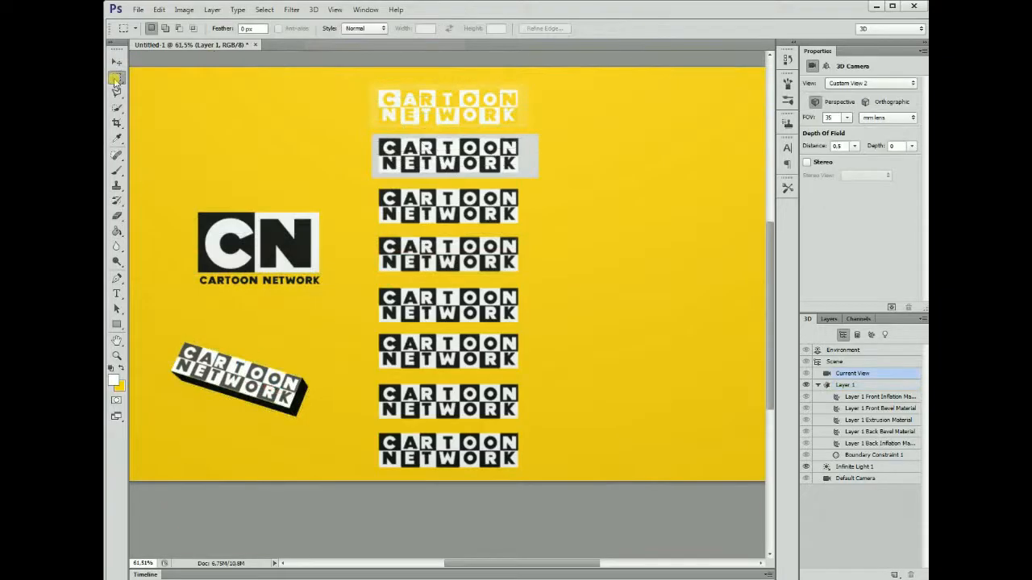
click(213, 9)
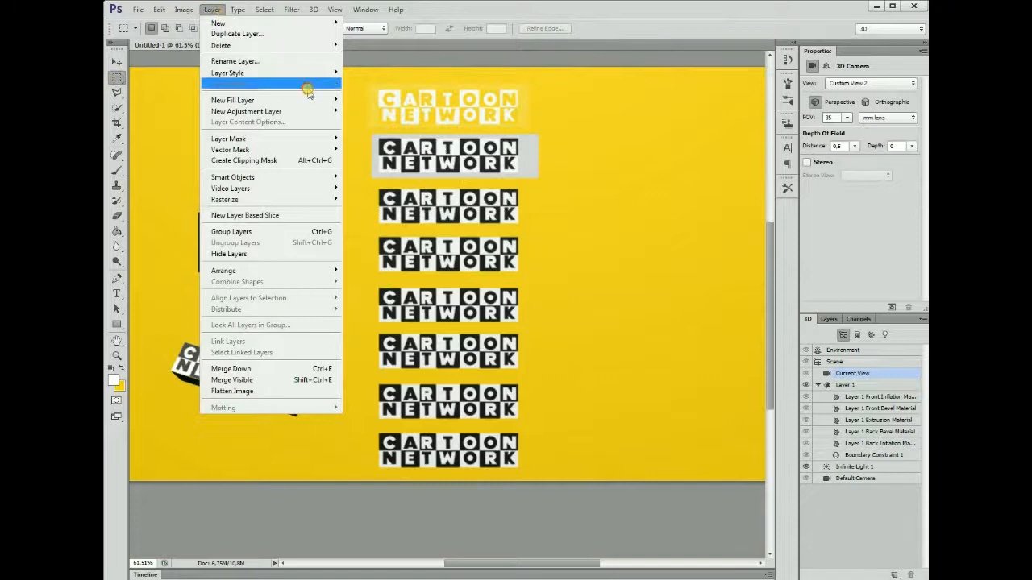
click(274, 393)
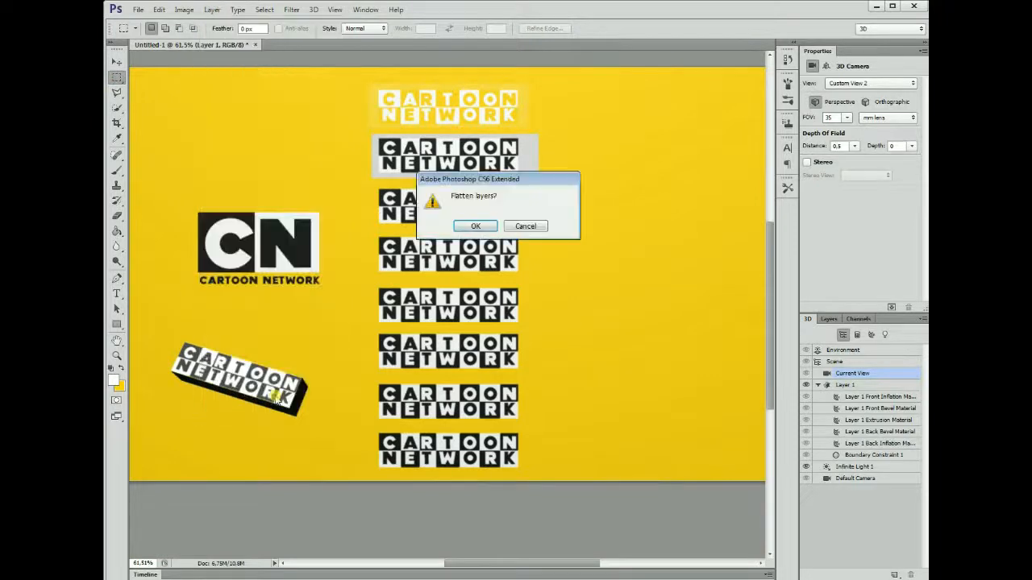
click(475, 227)
Step: Select the CN logo, copy it to a new layer and move the copy to the empty area beyond the logo column
drag(324, 291, 326, 291)
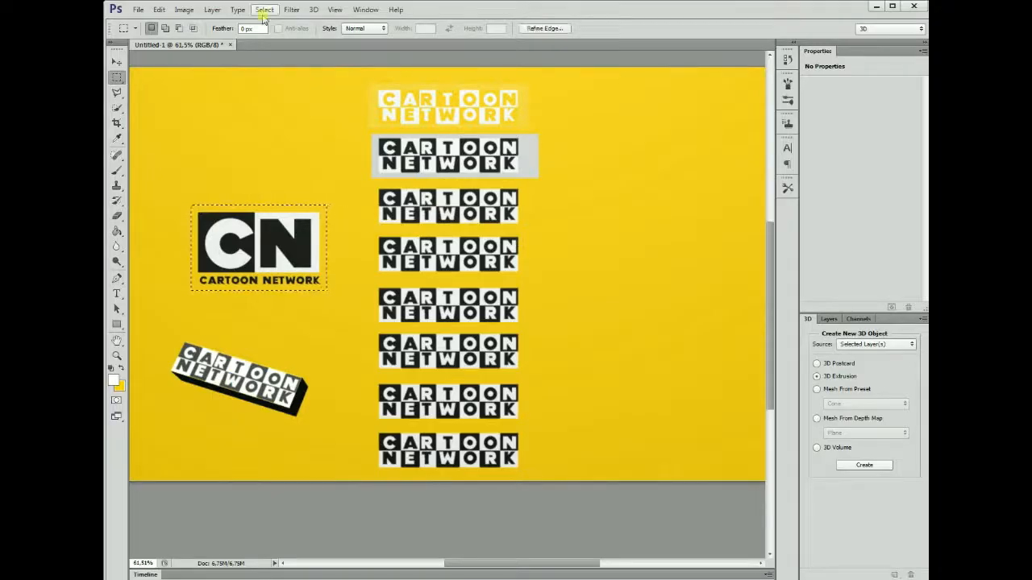
key(ctrl+j)
click(117, 62)
drag(300, 254, 654, 229)
Step: Create a 3D extrusion from the copied CN logo and orbit the camera to show the block's side face
click(314, 9)
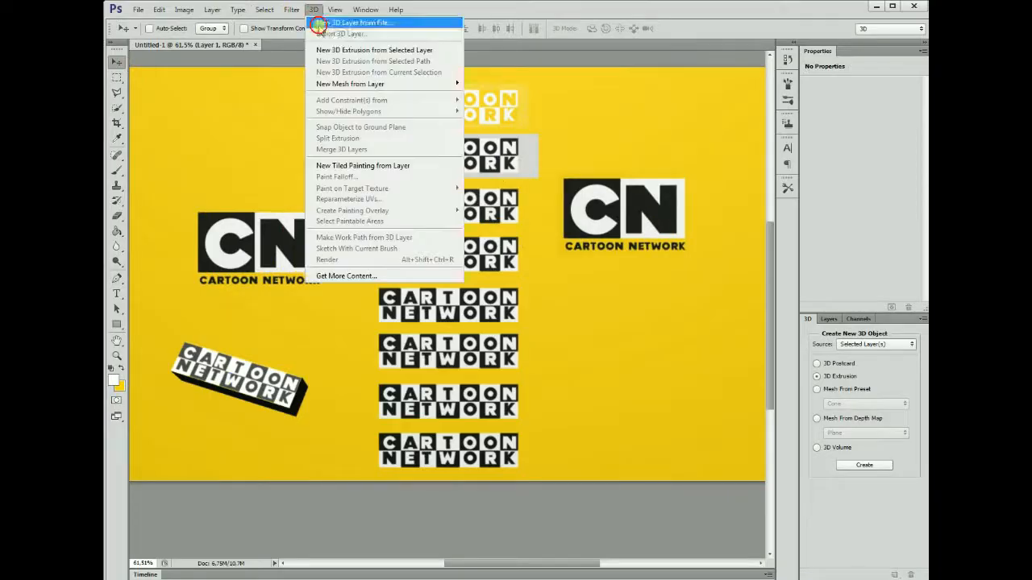
click(385, 51)
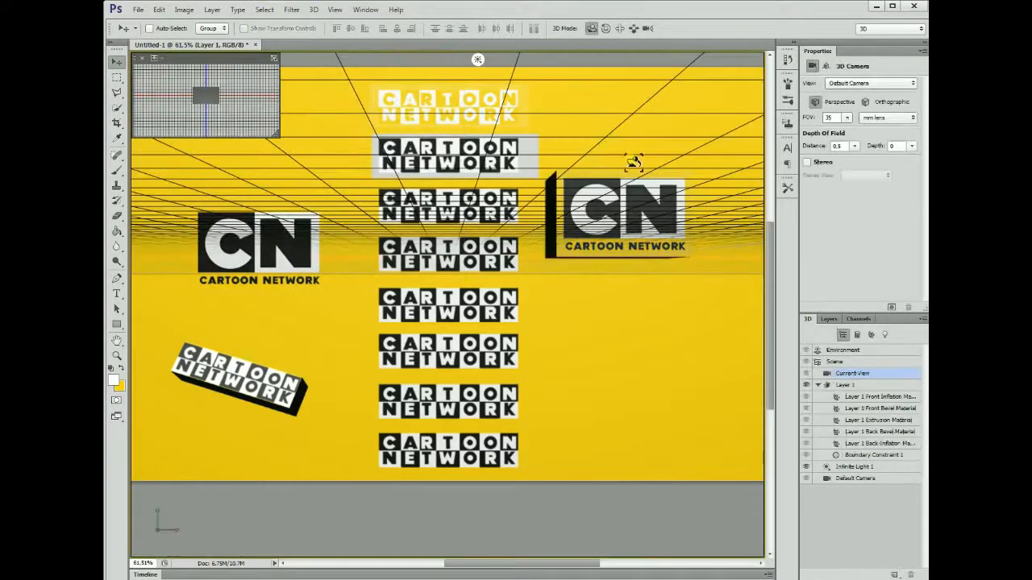
drag(663, 199, 630, 164)
drag(684, 122, 905, 155)
click(606, 28)
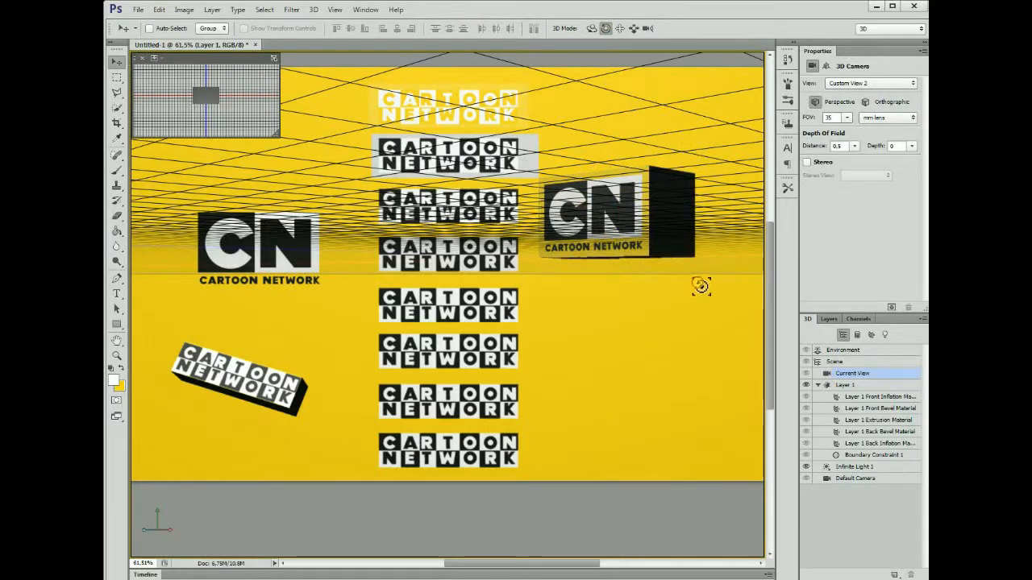
click(633, 29)
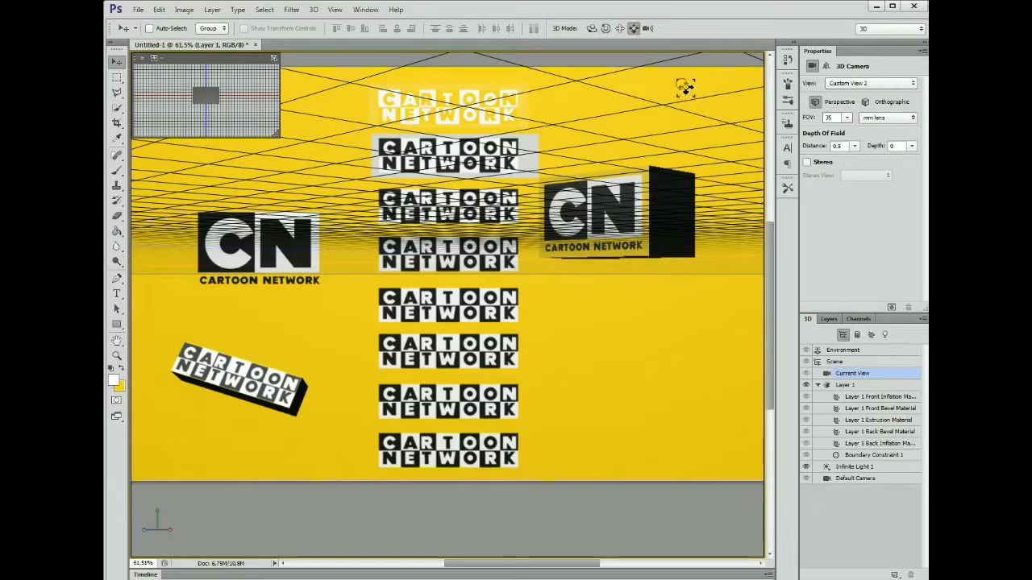
click(607, 29)
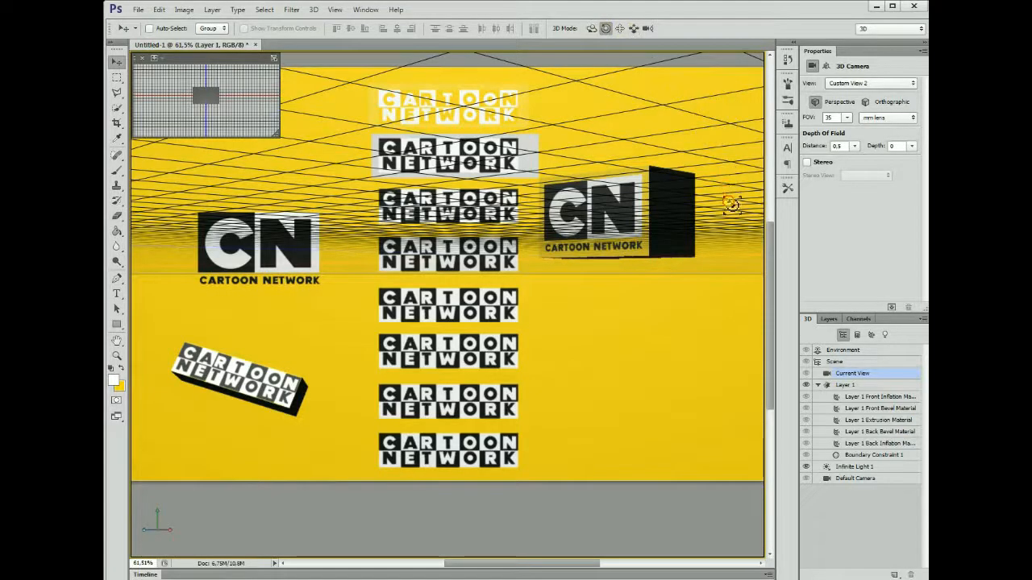
click(593, 29)
drag(682, 161, 630, 271)
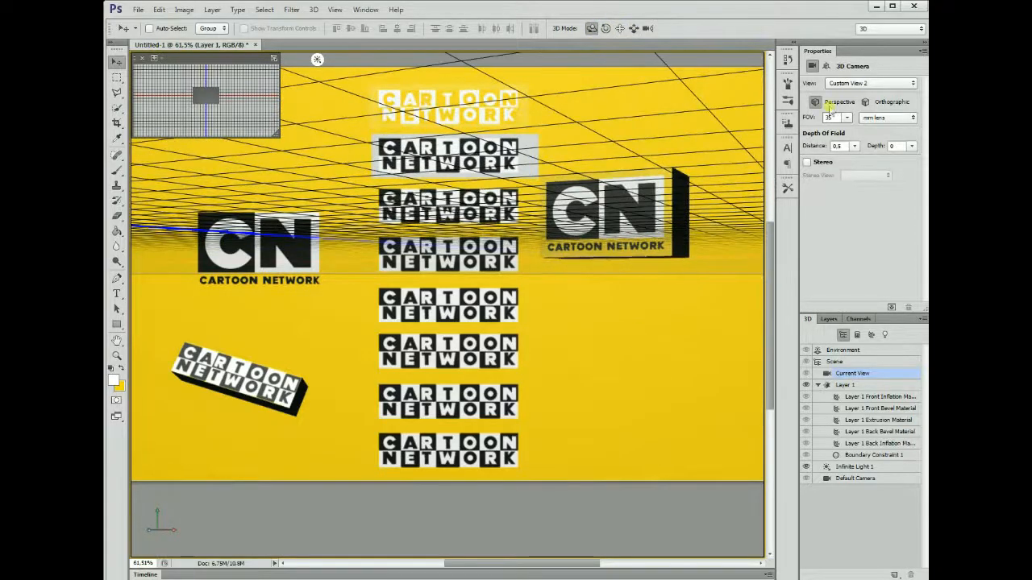
Step: Switch the 3D camera to Orthographic and orbit slightly to adjust the visible width of the CN block's side
click(864, 102)
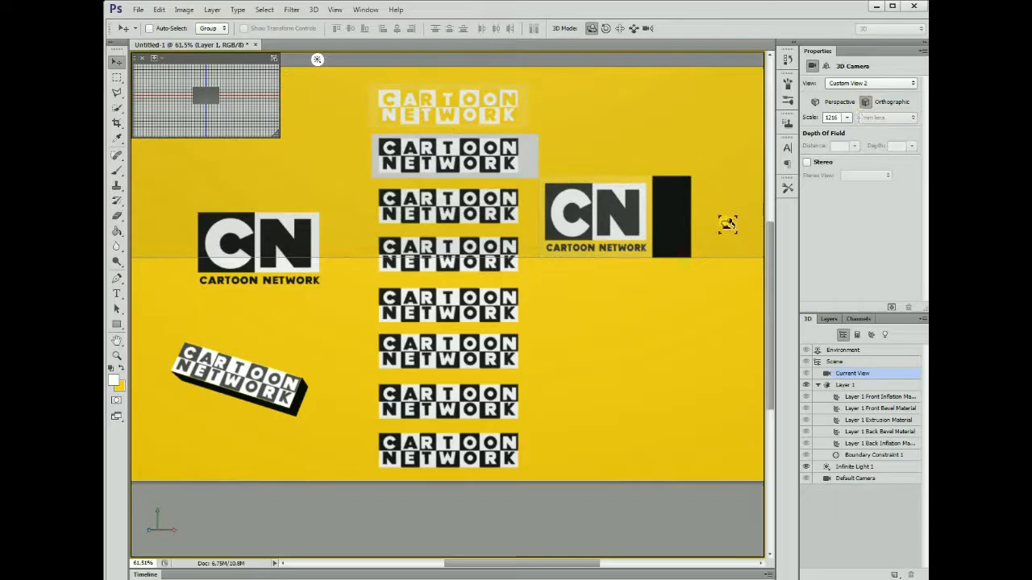
drag(657, 167, 619, 231)
click(605, 29)
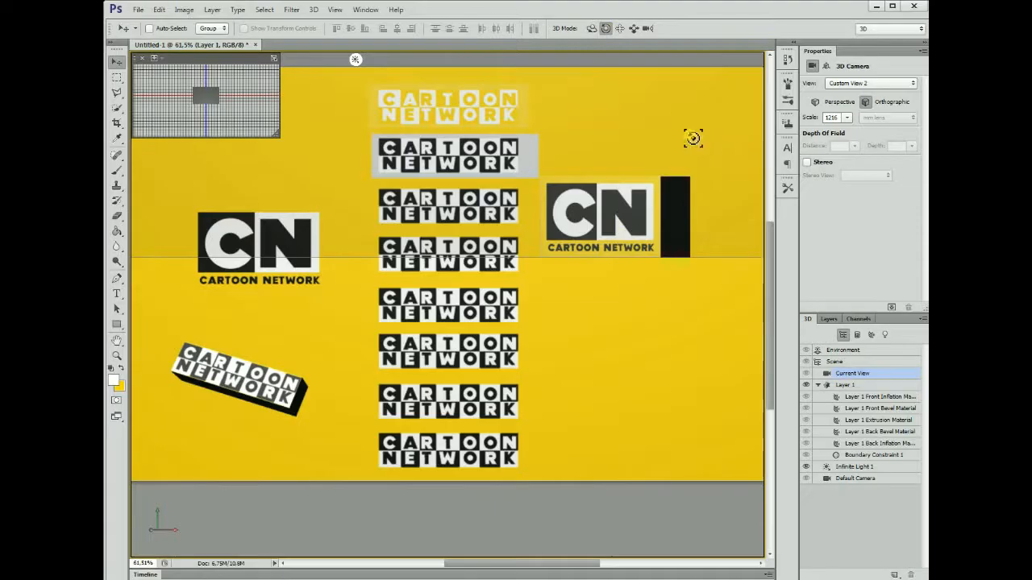
Step: Flatten the image to merge the extruded CN logo into the background
scroll(692, 138, down, 4)
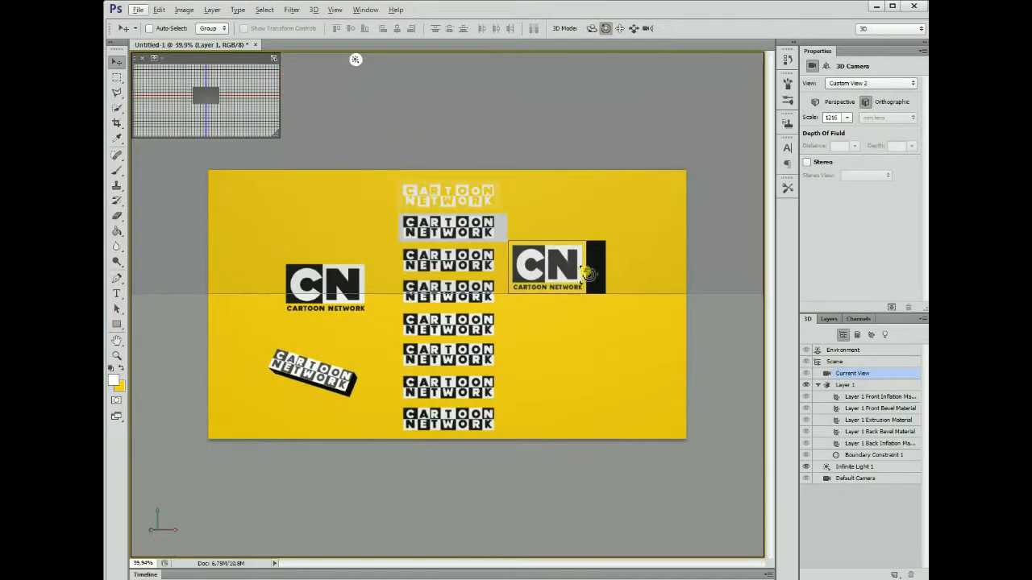
click(118, 77)
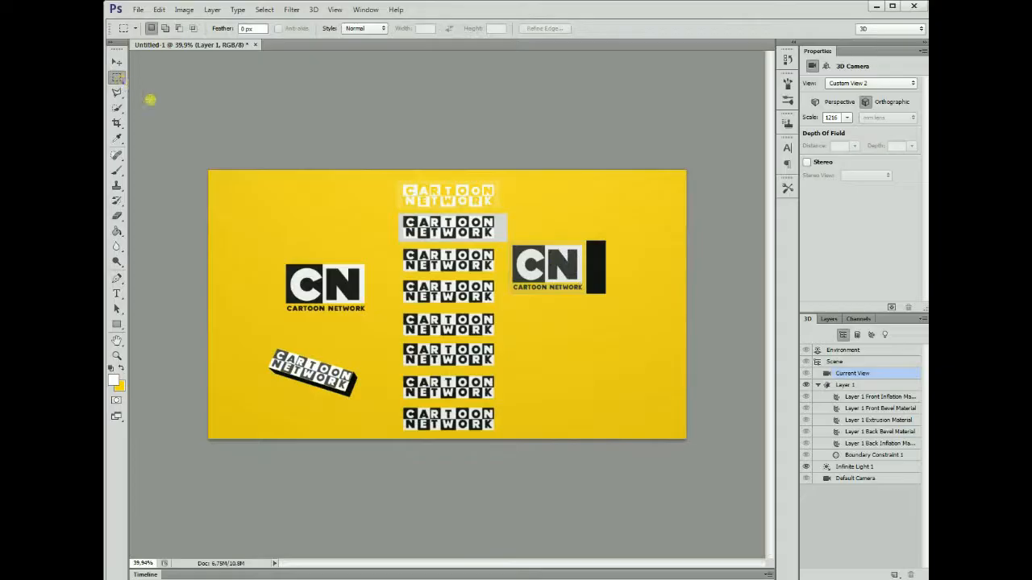
click(212, 9)
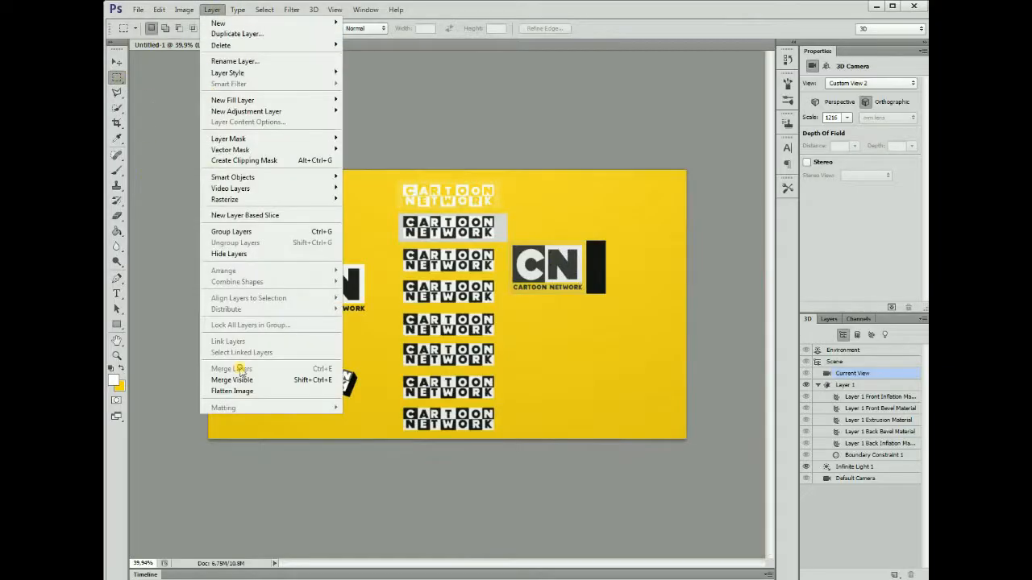
click(260, 388)
click(475, 225)
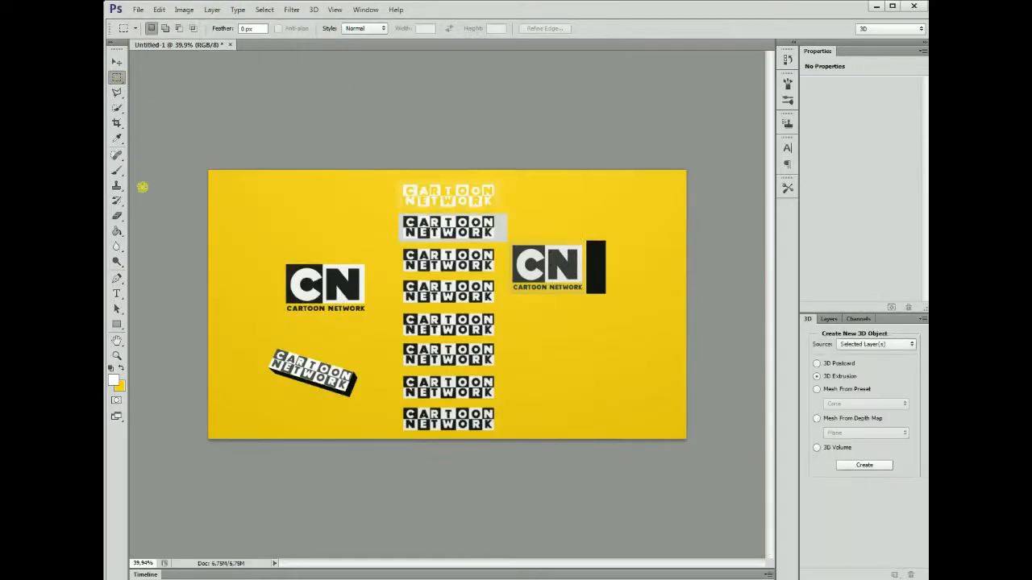
Step: Start a text box in the empty area above the flat CN logo and choose orange as the text colour
click(117, 171)
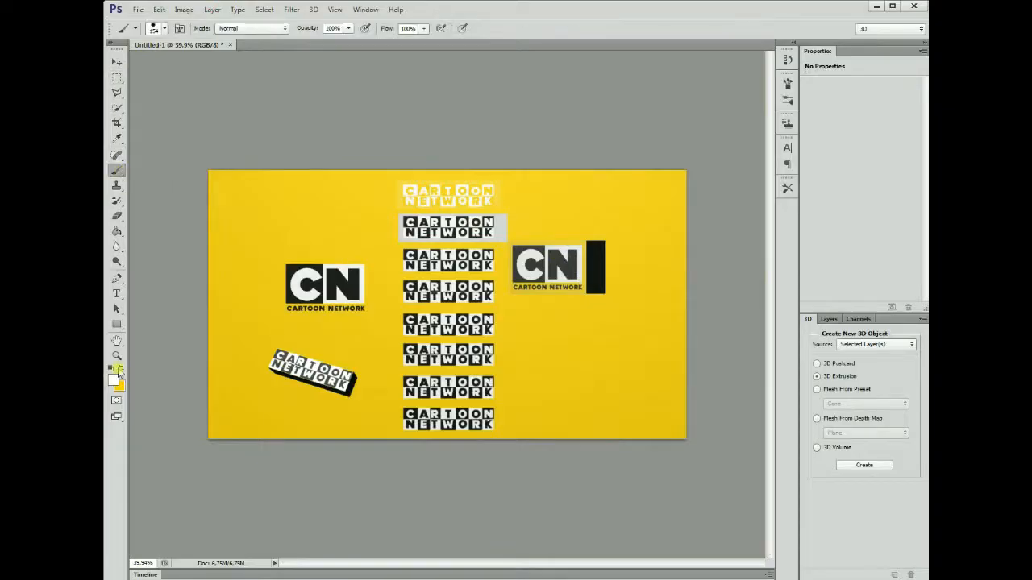
click(117, 293)
drag(232, 192, 393, 262)
click(115, 378)
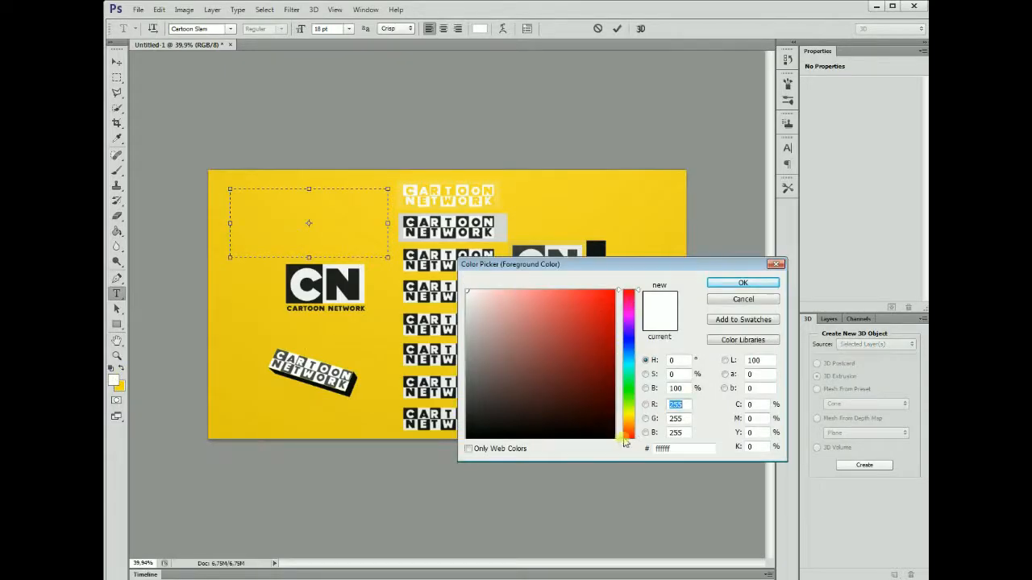
drag(625, 441, 626, 429)
click(594, 341)
click(742, 283)
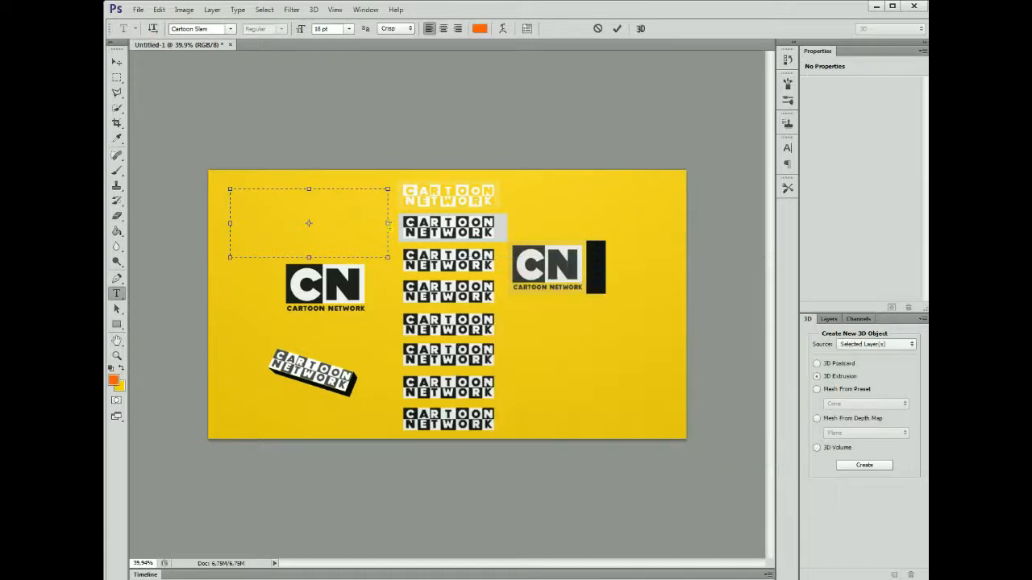
Step: Widen the text box across the logo column and write SUBSCRIBE! at 60 pt
drag(388, 223, 493, 224)
click(350, 29)
click(348, 203)
click(349, 29)
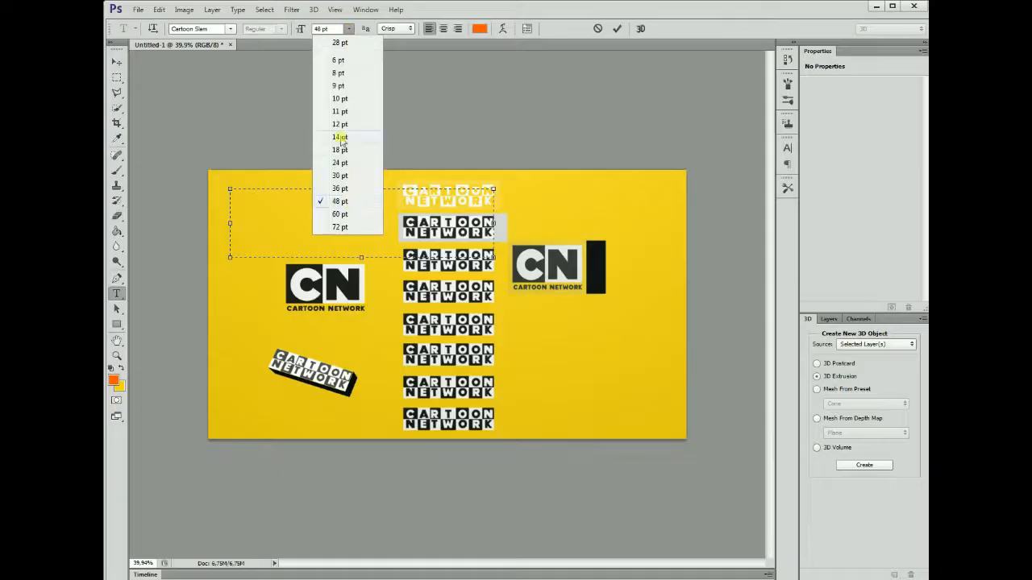
click(347, 218)
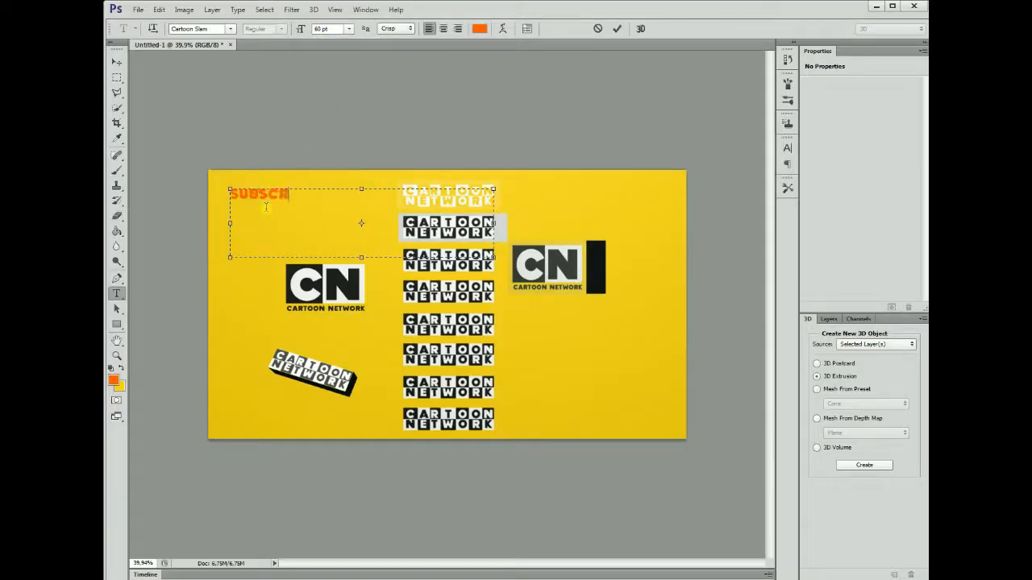
Step: Enlarge the SUBSCRIBE! text to 121 pt
key(ctrl+a)
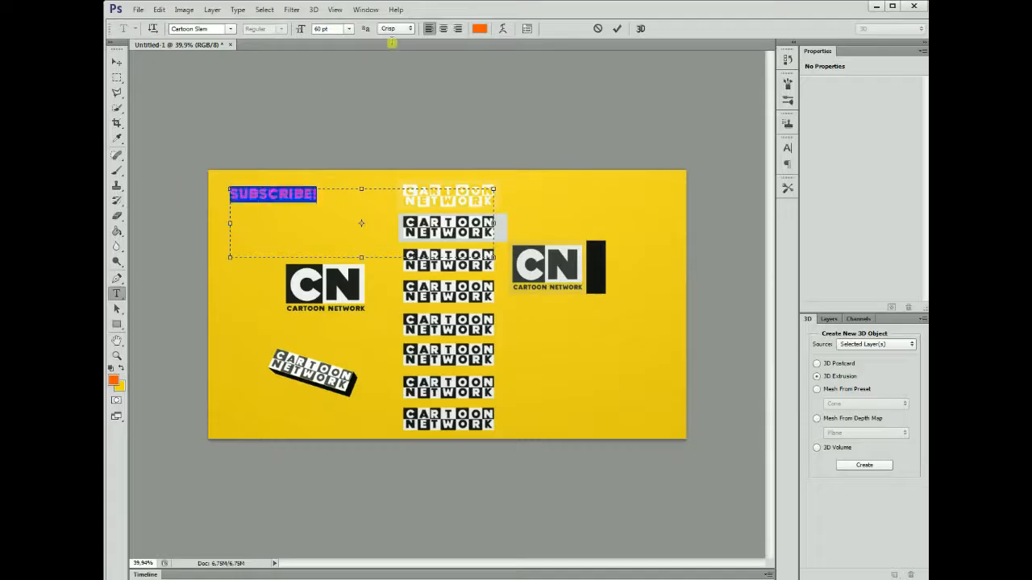
click(331, 27)
scroll(326, 37, up, 20)
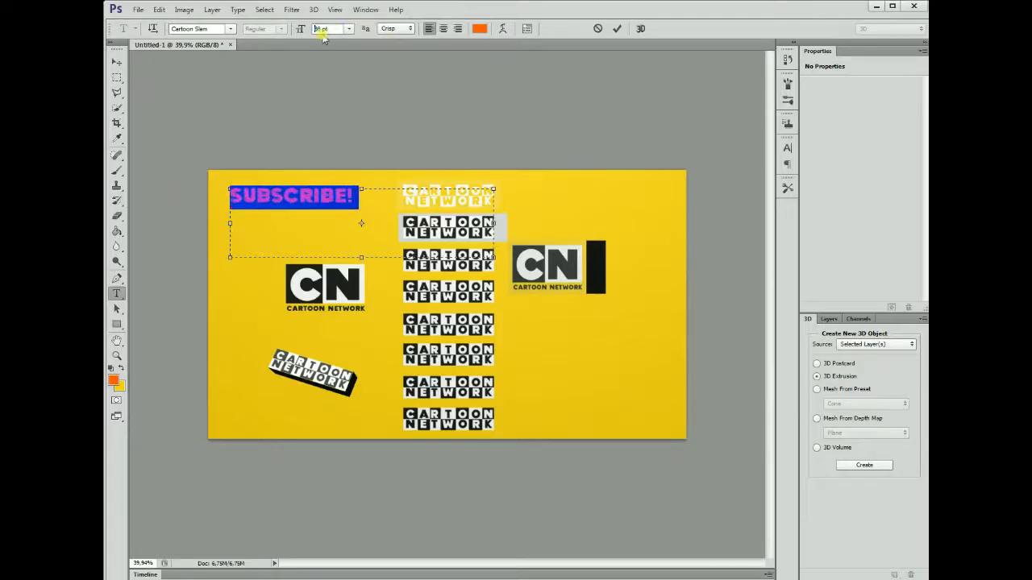
scroll(325, 37, up, 15)
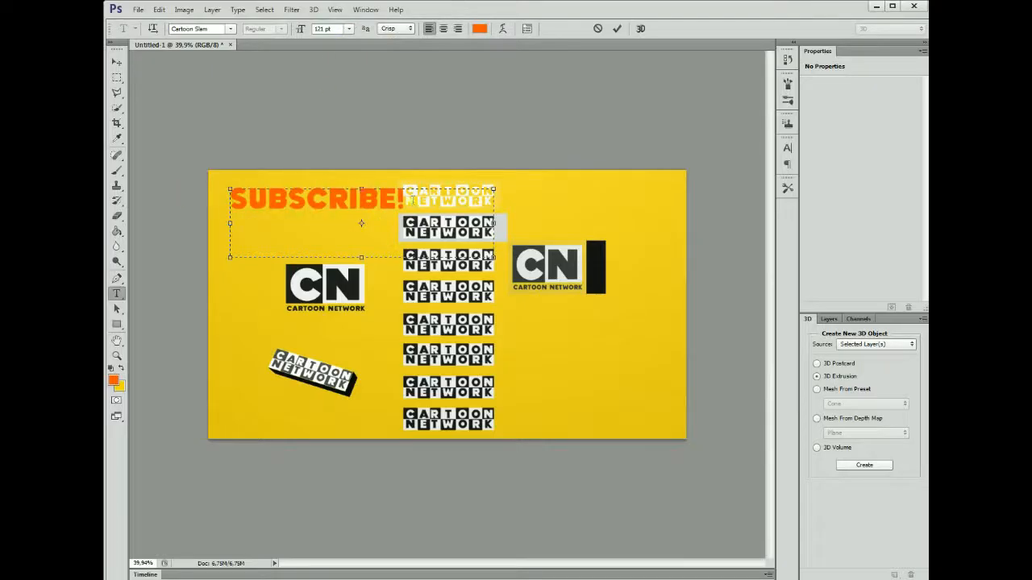
Step: Recolour the SUBSCRIBE! text black and shift it to sit between the canvas edge and the logo column
drag(412, 199, 206, 184)
click(113, 367)
click(326, 216)
mouse_move(452, 129)
mouse_down()
mouse_move(447, 143)
mouse_move(441, 134)
mouse_up()
click(121, 80)
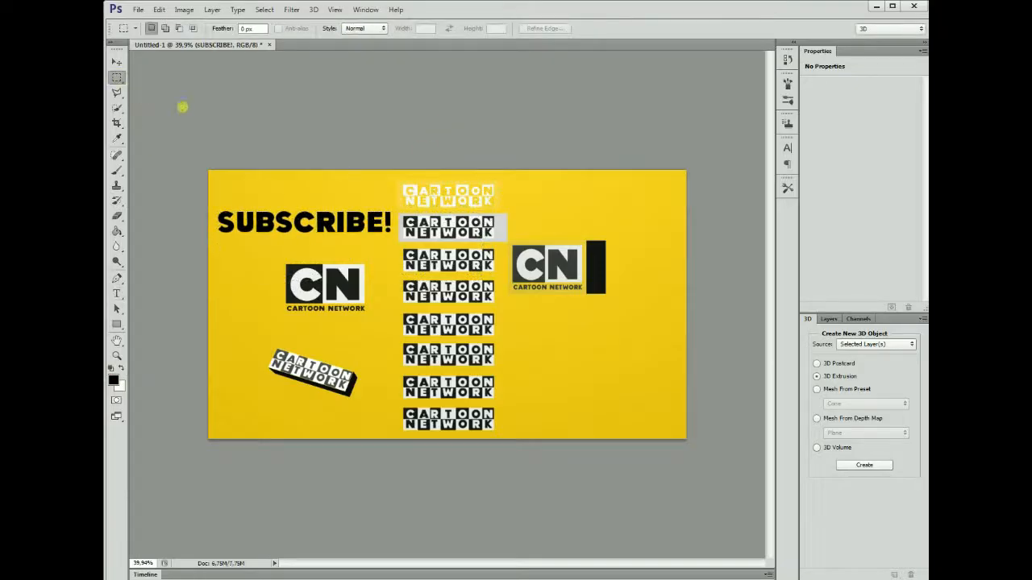
Step: Show the list of recorded actions
key(alt+F9)
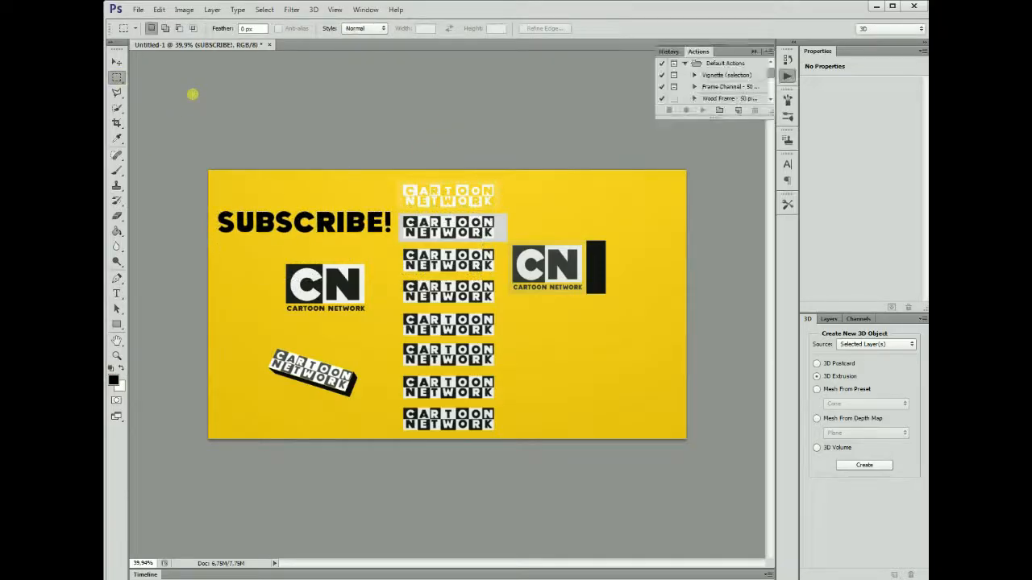